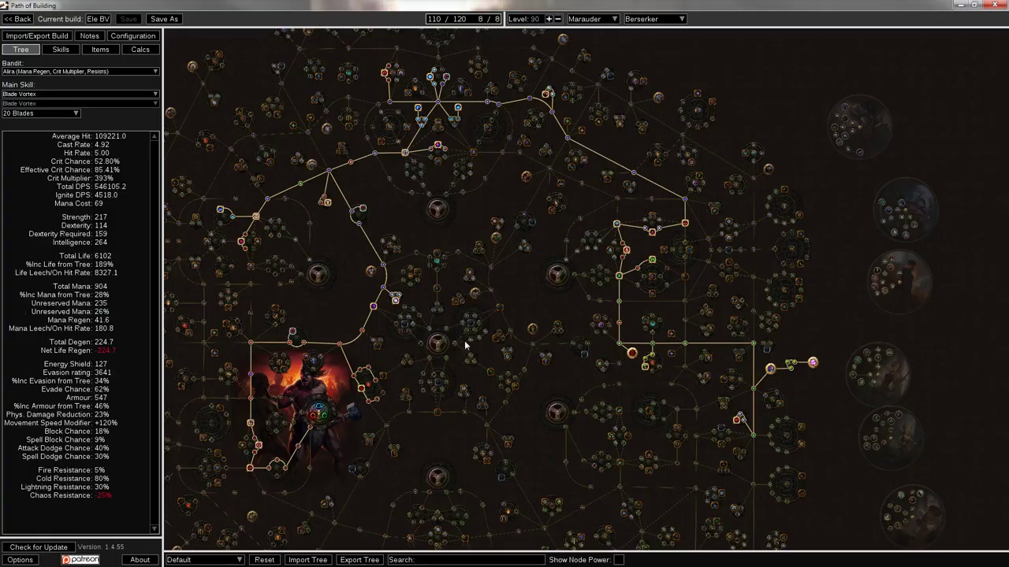
- Pan and zoom the passive tree to inspect the ascendancy clusters
left_click_drag(350, 294, 688, 220)
left_click_drag(361, 398, 599, 398)
scroll(452, 358, "up", 8)
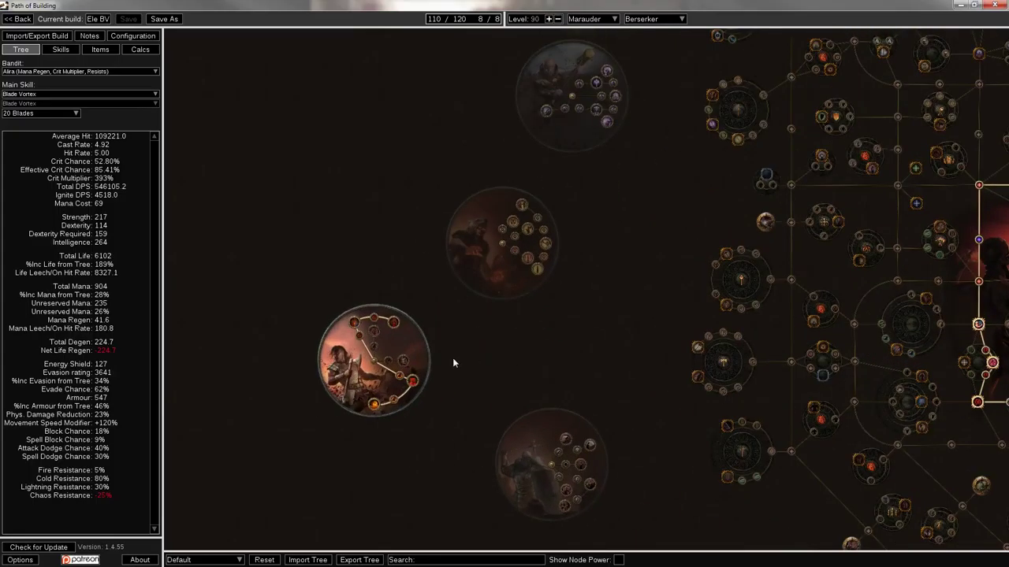
mouse_move(248, 260)
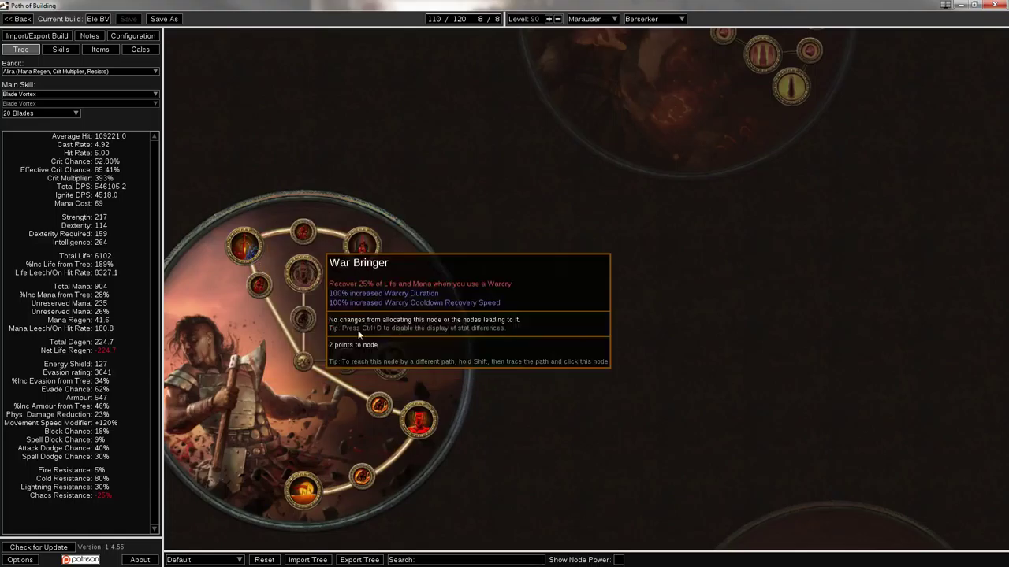
scroll(302, 490, "down", 8)
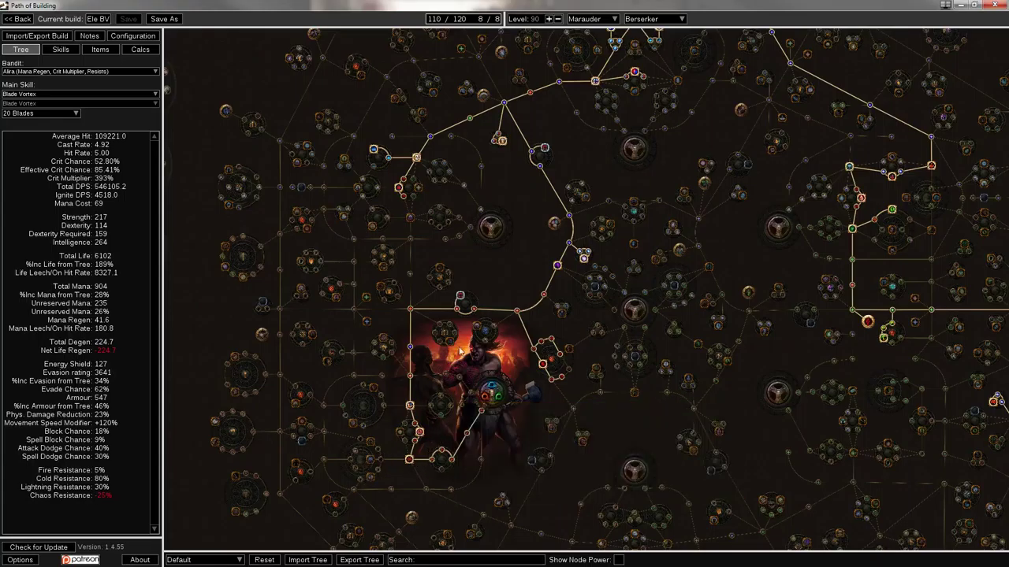
- Follow the allocated passive path outward from the Marauder start
left_click_drag(467, 356, 451, 372)
scroll(451, 372, "up", 1)
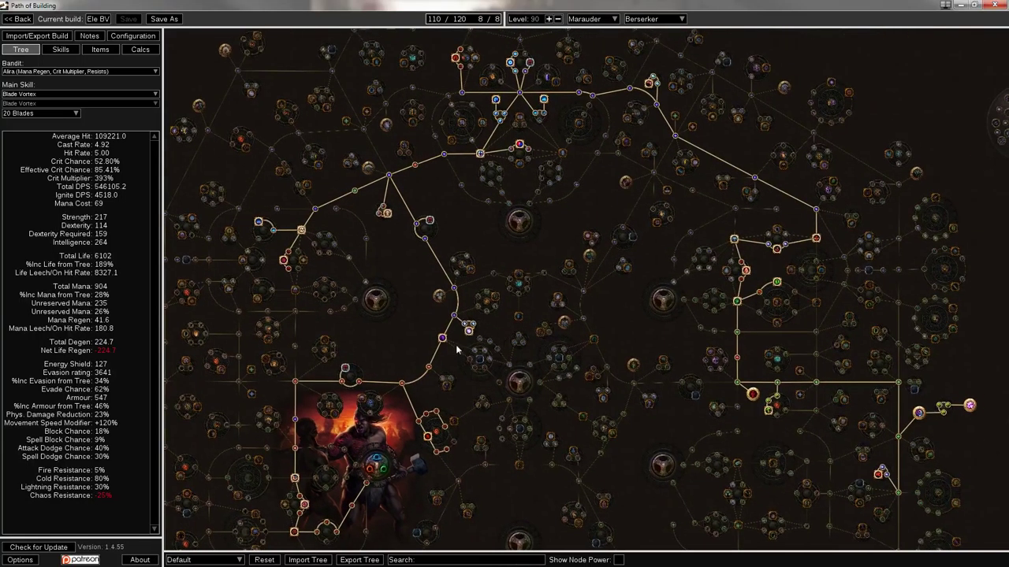
scroll(473, 337, "up", 3)
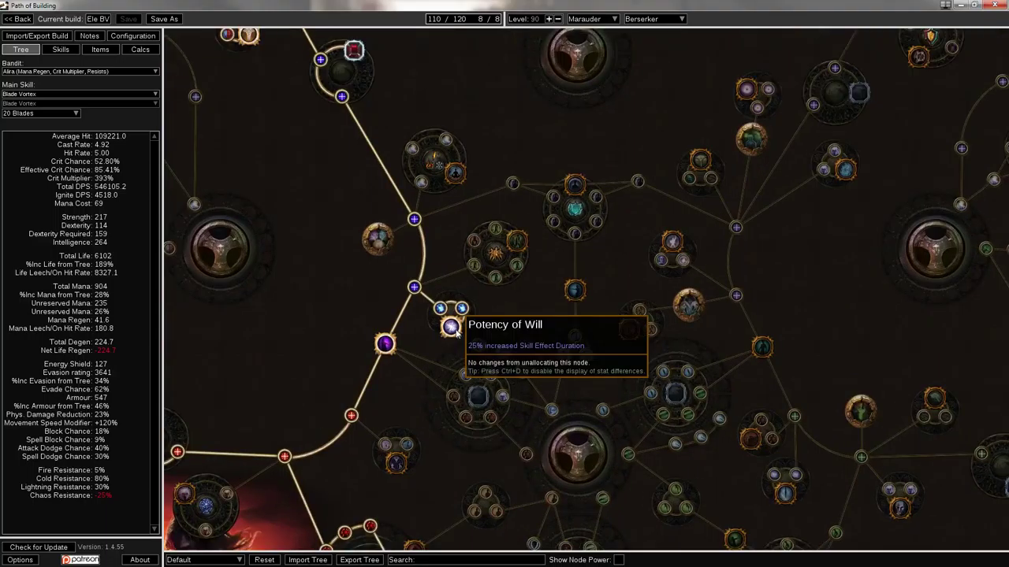
left_click_drag(338, 256, 415, 354)
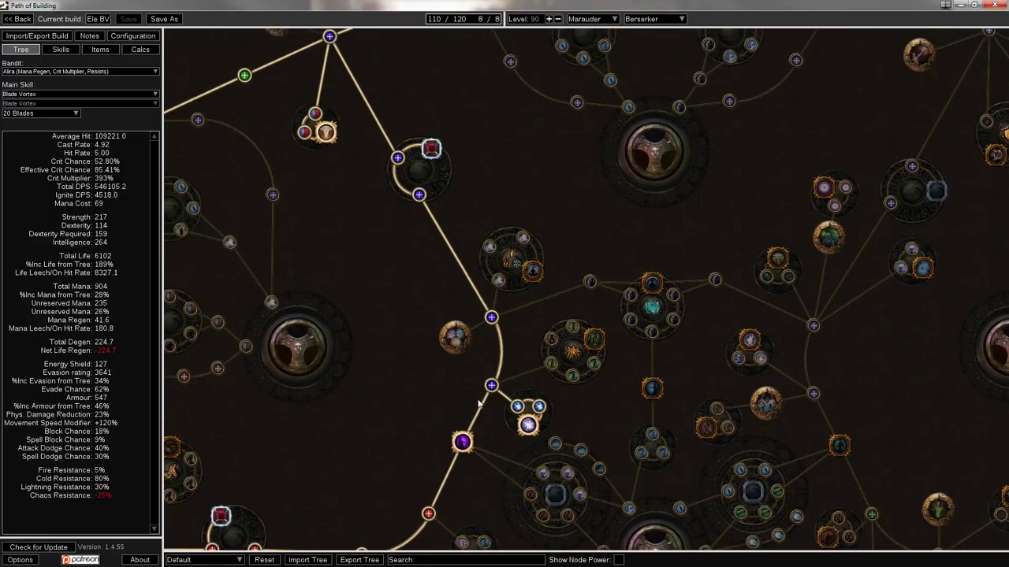
scroll(593, 344, "down", 2)
mouse_move(593, 345)
left_mouse_down()
mouse_move(599, 371)
mouse_move(620, 356)
mouse_move(749, 368)
mouse_move(842, 396)
left_mouse_up()
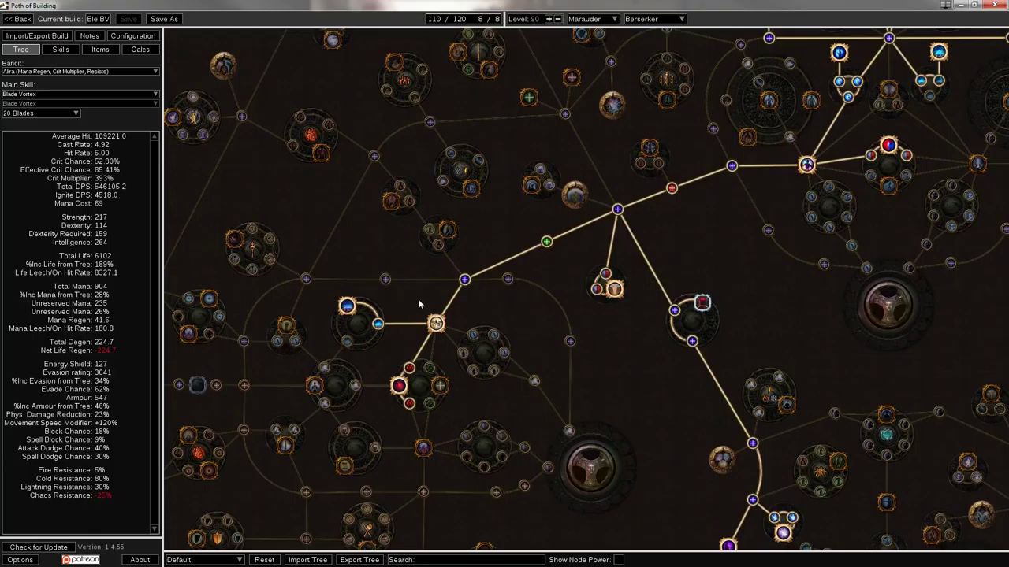
left_click_drag(418, 304, 286, 359)
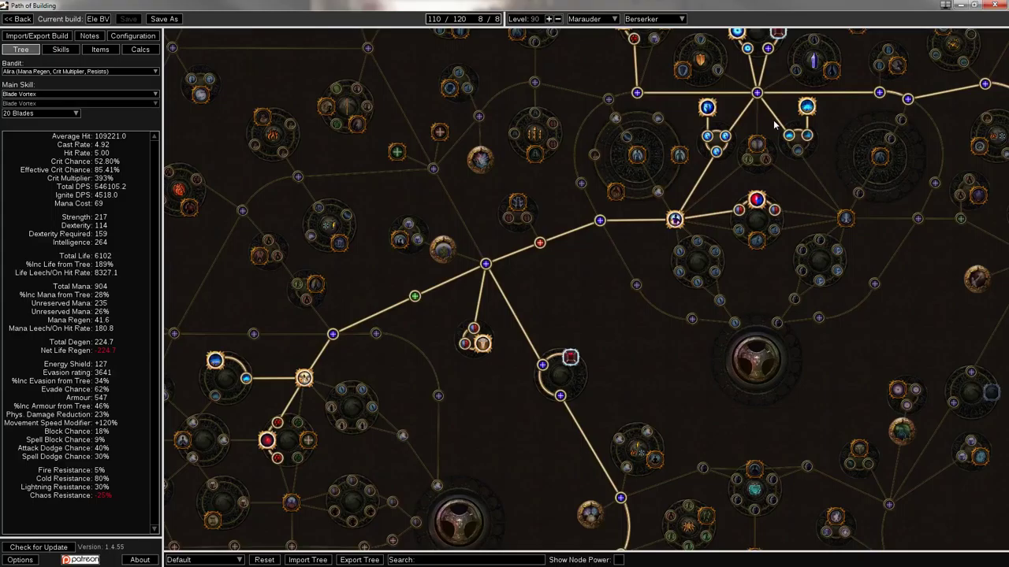
- Review the critical strike cluster, Annihilation area, Throatseeker and Will of Blades nodes
left_click_drag(774, 120, 630, 208)
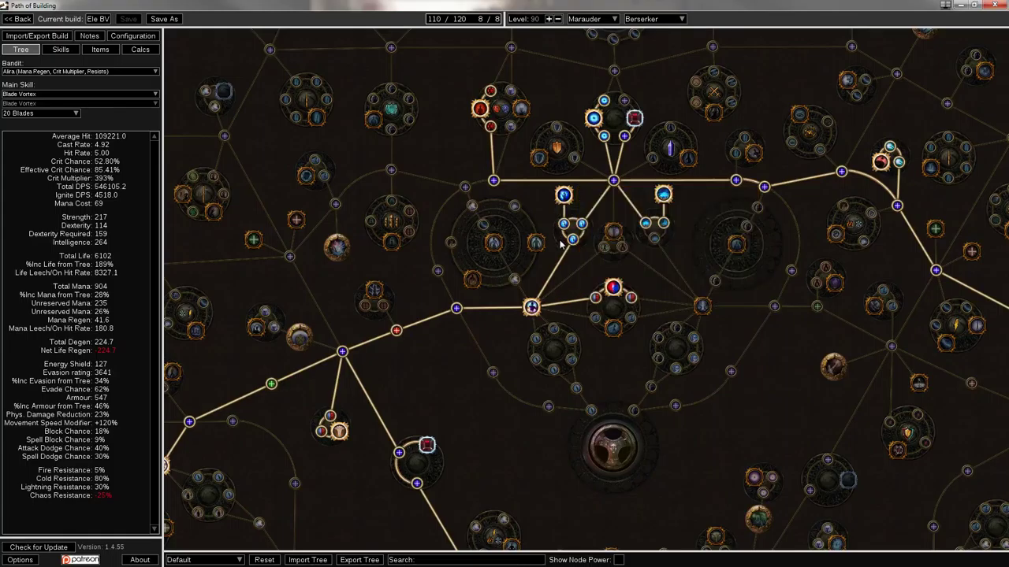
mouse_move(564, 198)
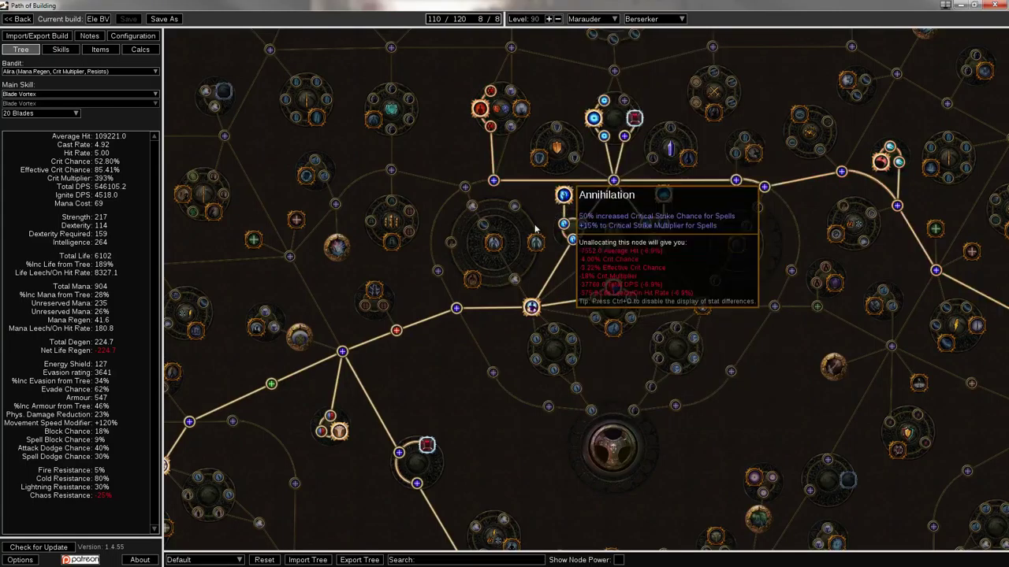
left_click_drag(493, 357, 438, 444)
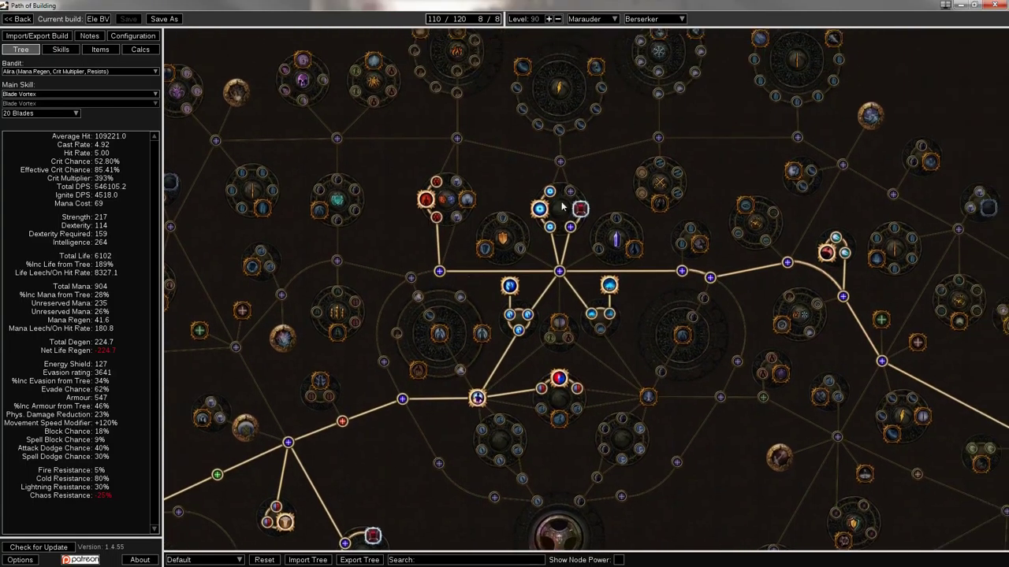
mouse_move(549, 193)
mouse_move(646, 286)
left_mouse_down()
mouse_move(353, 272)
mouse_move(317, 258)
left_mouse_up()
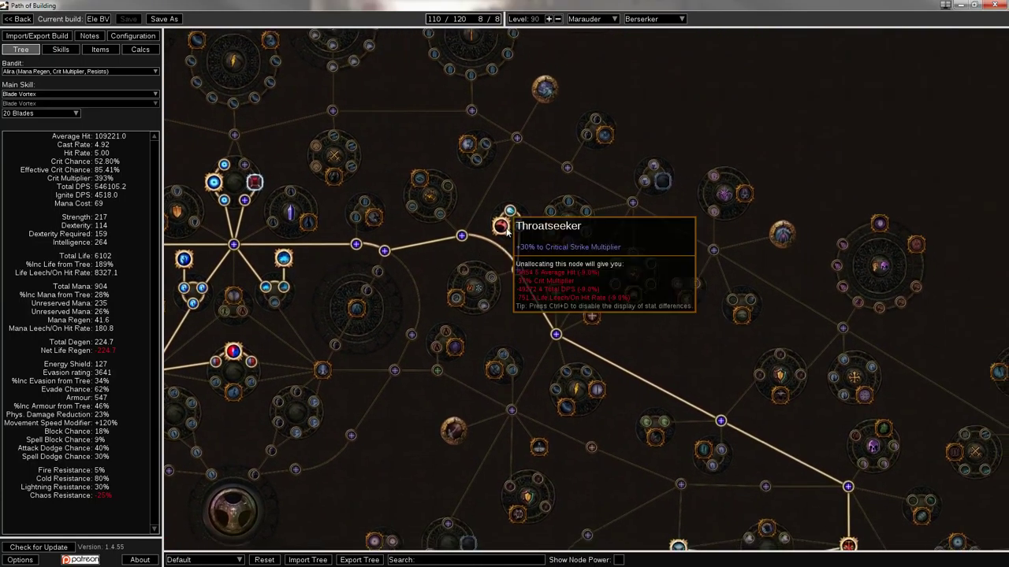
mouse_move(625, 331)
left_mouse_down()
mouse_move(490, 223)
mouse_move(383, 104)
left_mouse_up()
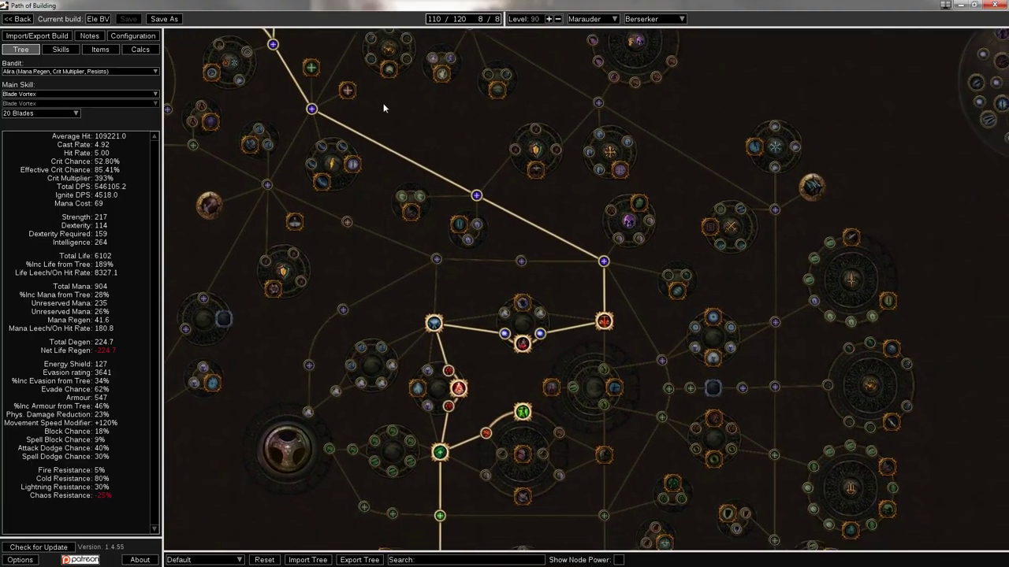
left_click_drag(568, 299, 576, 198)
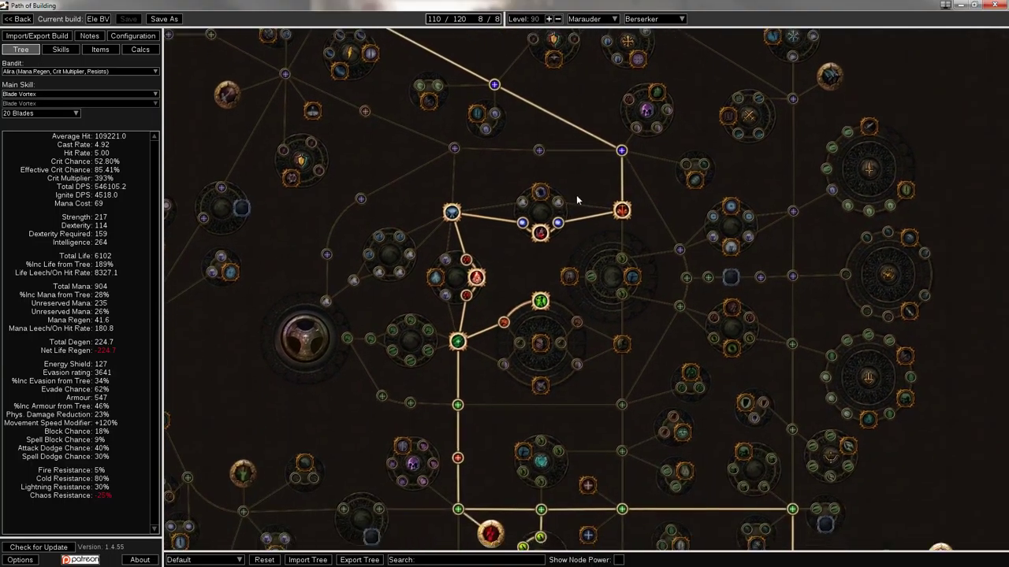
mouse_move(547, 309)
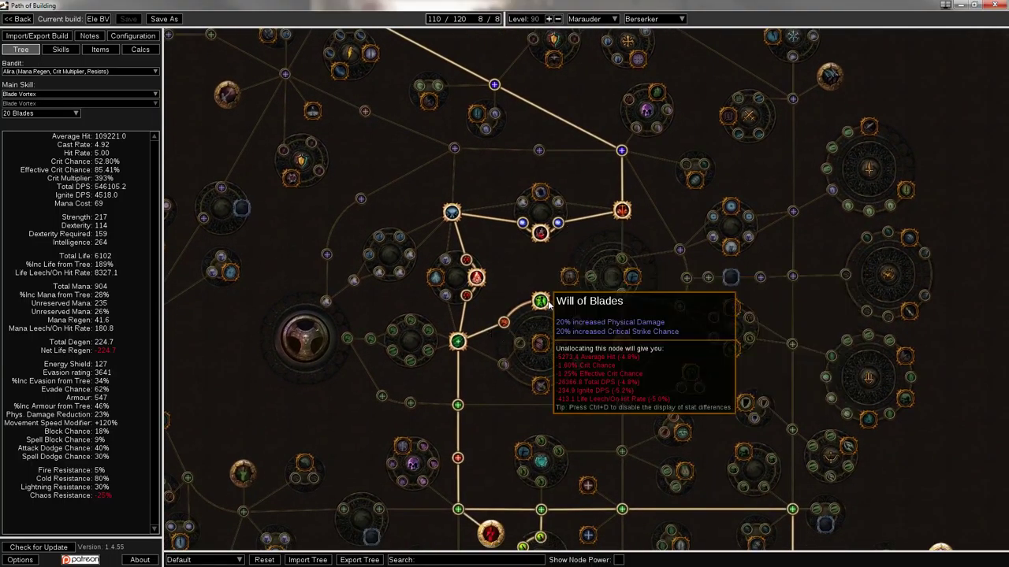
- Review the life and evasion nodes, Revenge of the Hunted and Heartseeker
left_click_drag(652, 385, 626, 220)
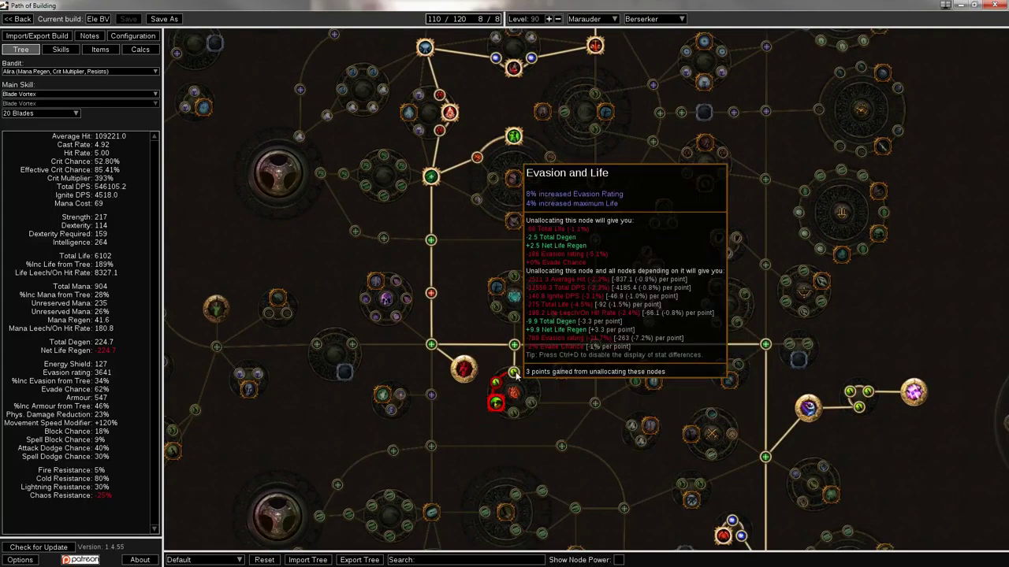
left_click_drag(501, 410, 327, 364)
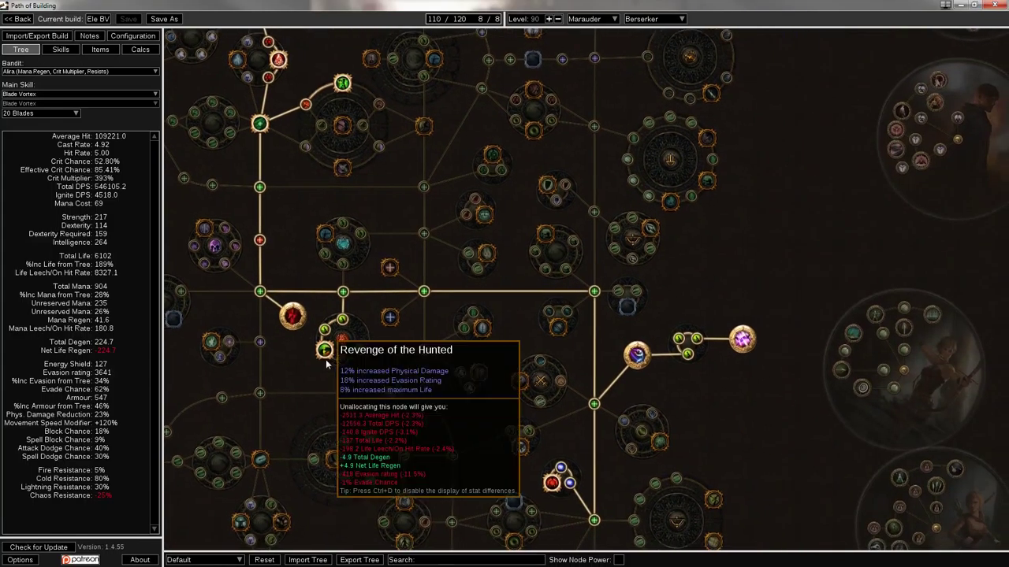
mouse_move(330, 355)
mouse_move(743, 340)
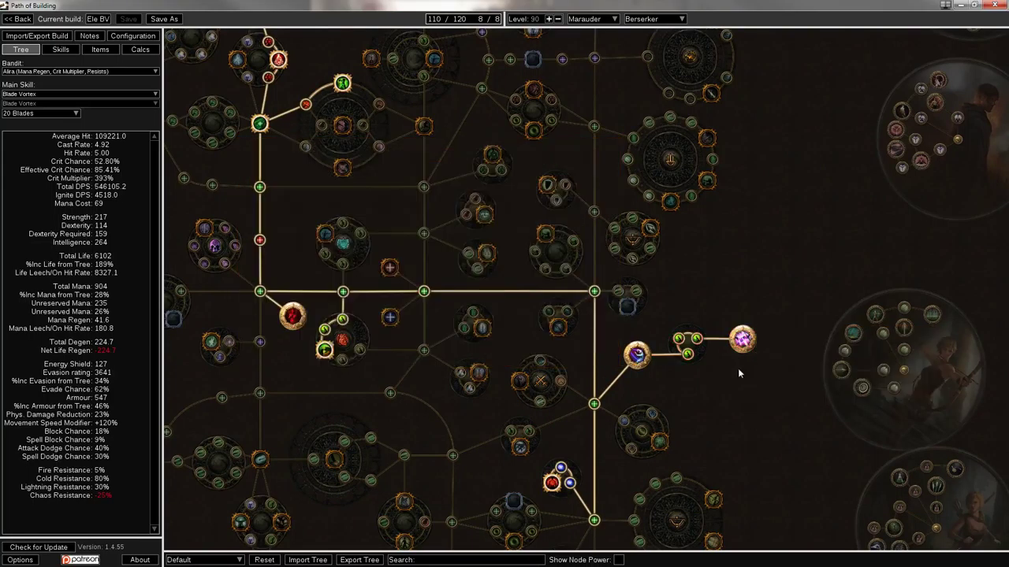
left_click_drag(738, 368, 717, 238)
mouse_move(520, 356)
scroll(544, 401, "down", 3)
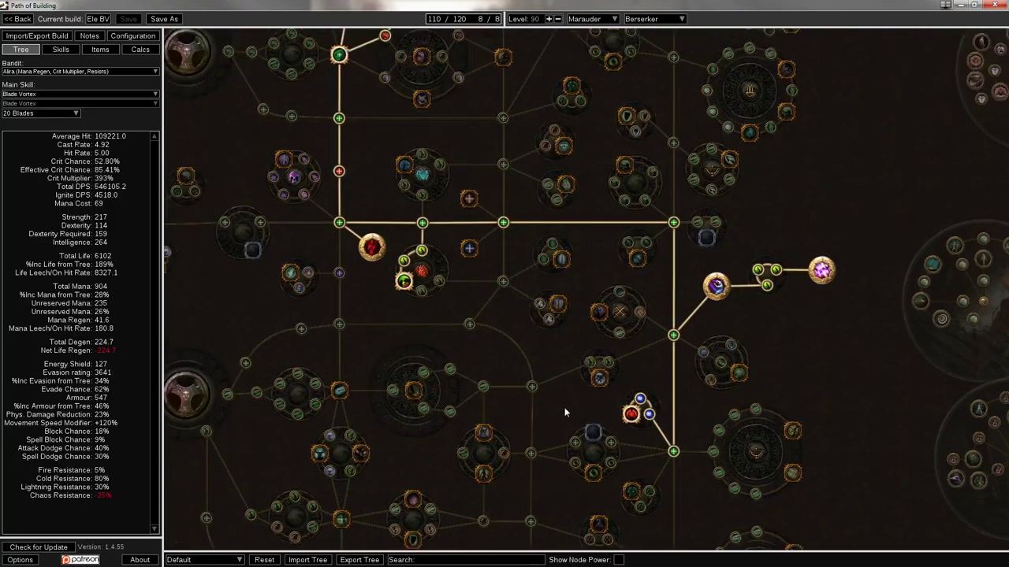
- Zoom out to the whole allocated tree and open the Blade Vortex blade-count dropdown
left_click_drag(517, 387, 684, 497)
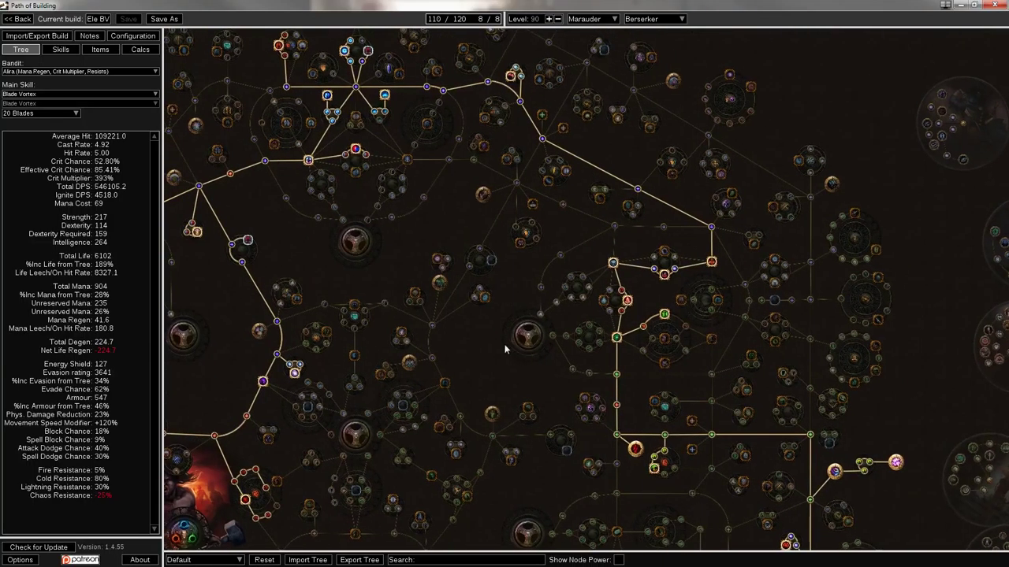
mouse_move(508, 350)
left_mouse_down()
mouse_move(674, 267)
mouse_move(631, 309)
left_mouse_up()
scroll(662, 265, "down", 2)
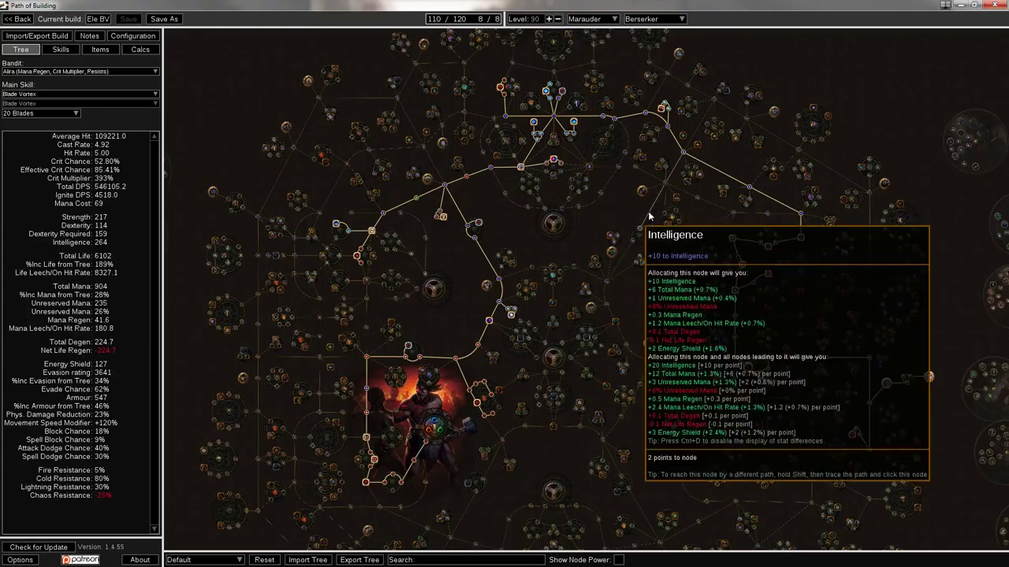
left_click_drag(637, 296, 592, 288)
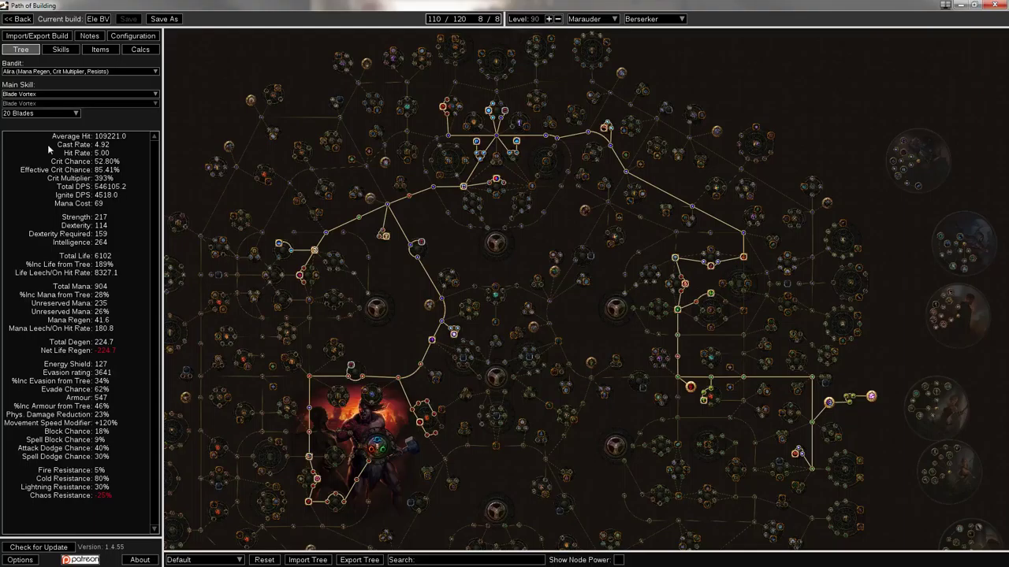
left_click(71, 116)
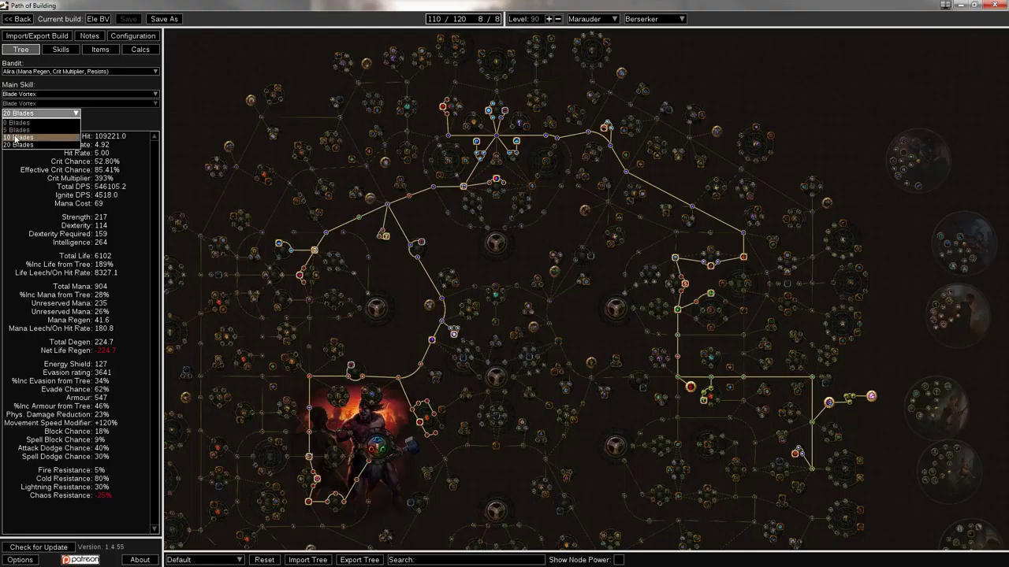
- Compare Blade Vortex at 10 blades, then switch back to 20 blades for about 546k DPS
left_click(20, 139)
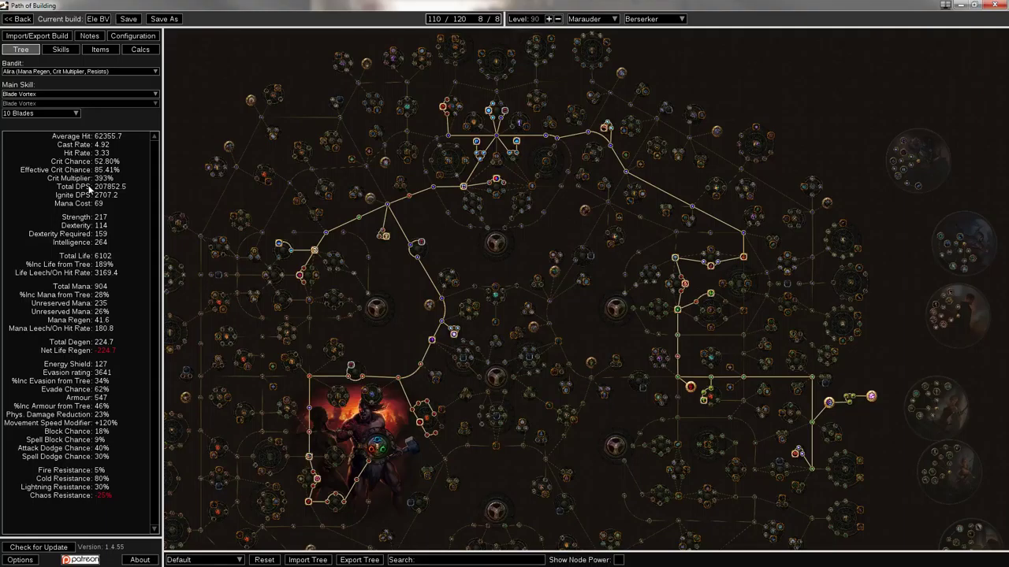
left_click(28, 113)
left_click(17, 145)
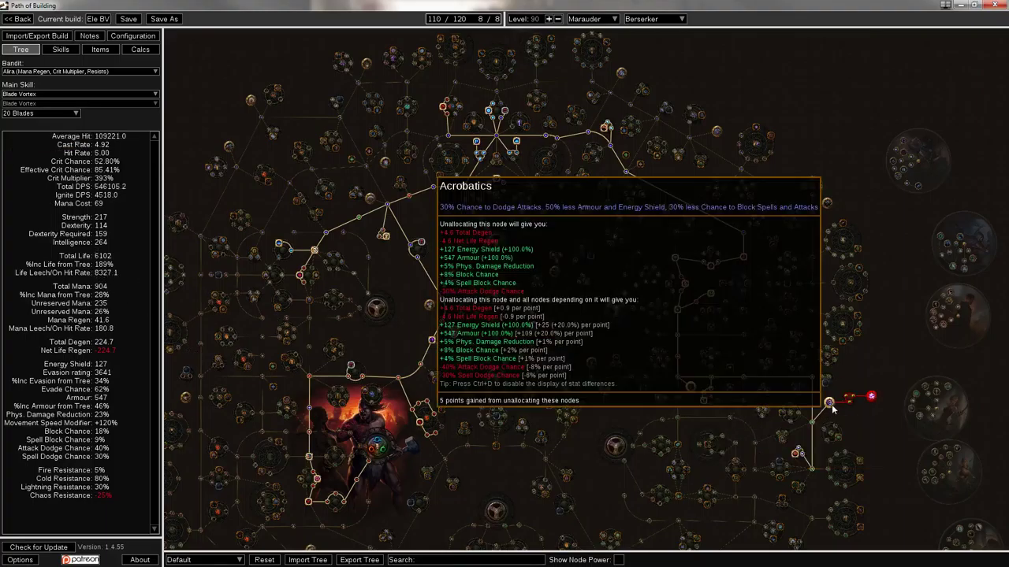
left_click_drag(866, 423, 758, 440)
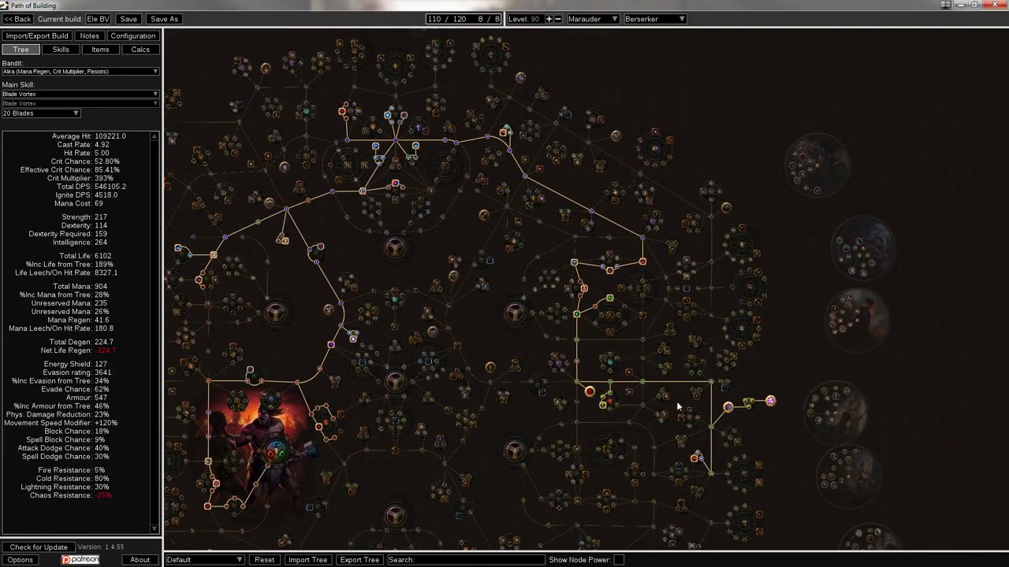
mouse_move(486, 335)
left_mouse_down()
mouse_move(528, 372)
mouse_move(542, 367)
left_mouse_up()
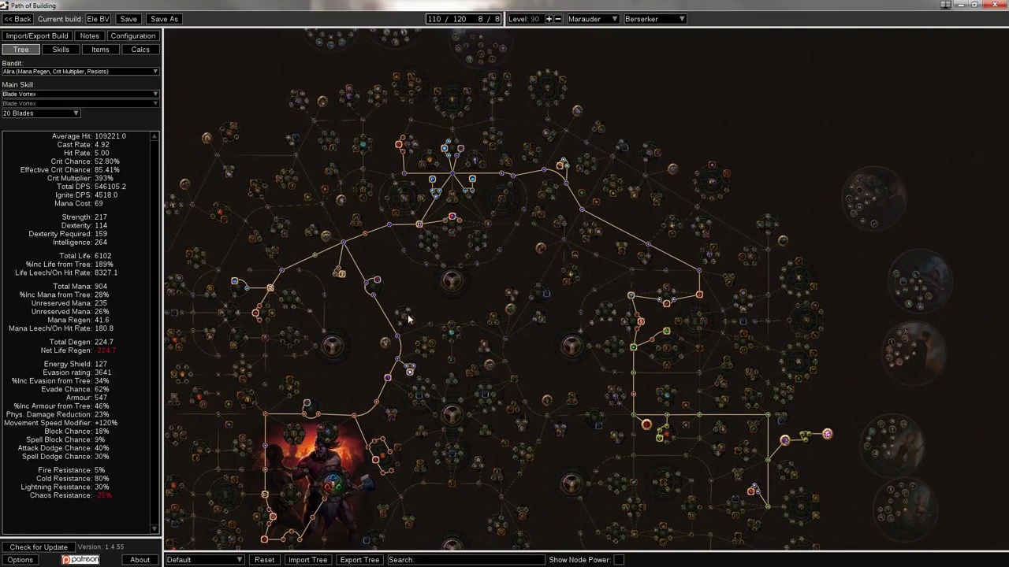
- Browse the socket groups, toggling Enlighten off and on to see its mana effect
left_click(56, 53)
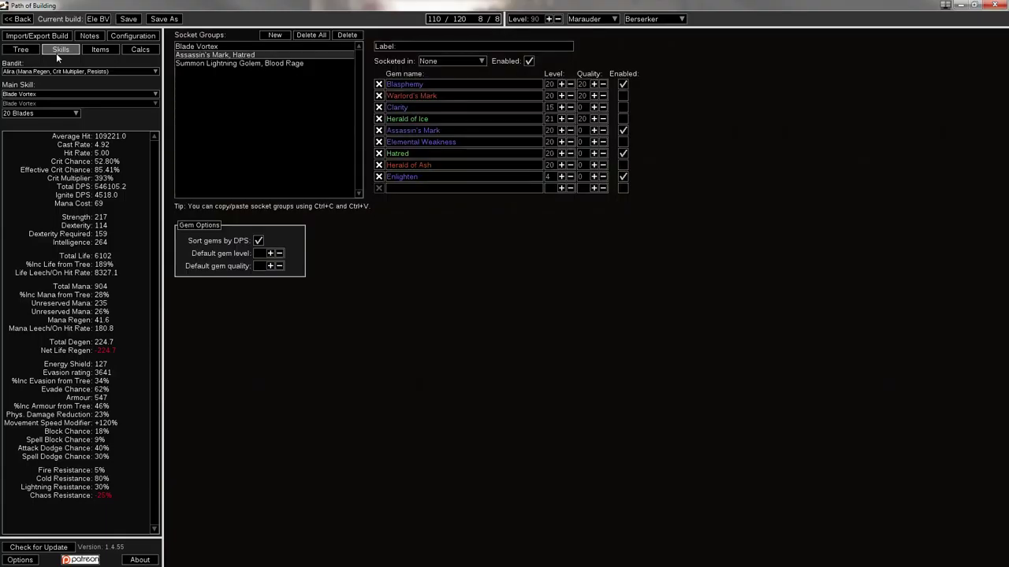
left_click(200, 47)
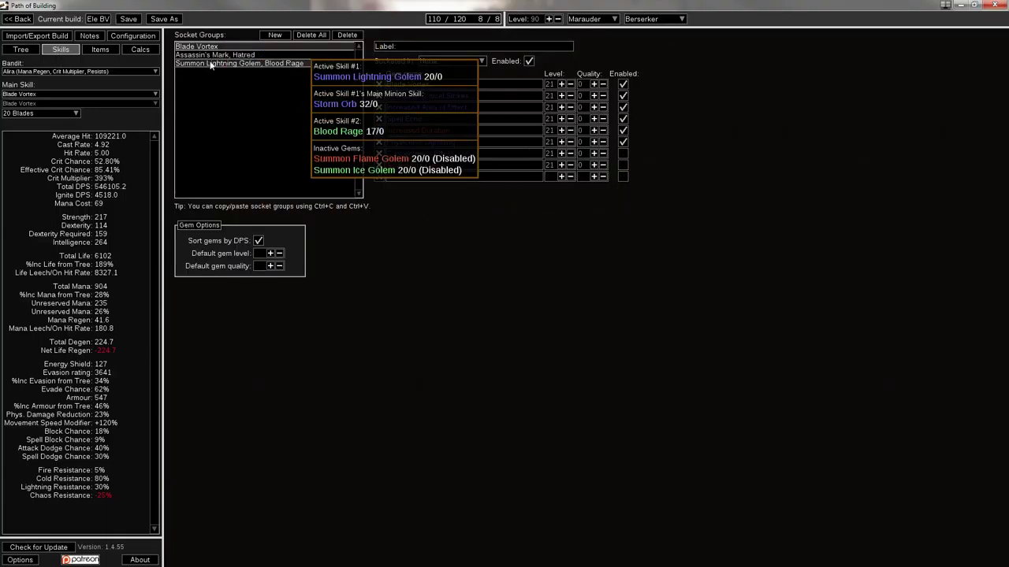
left_click(213, 55)
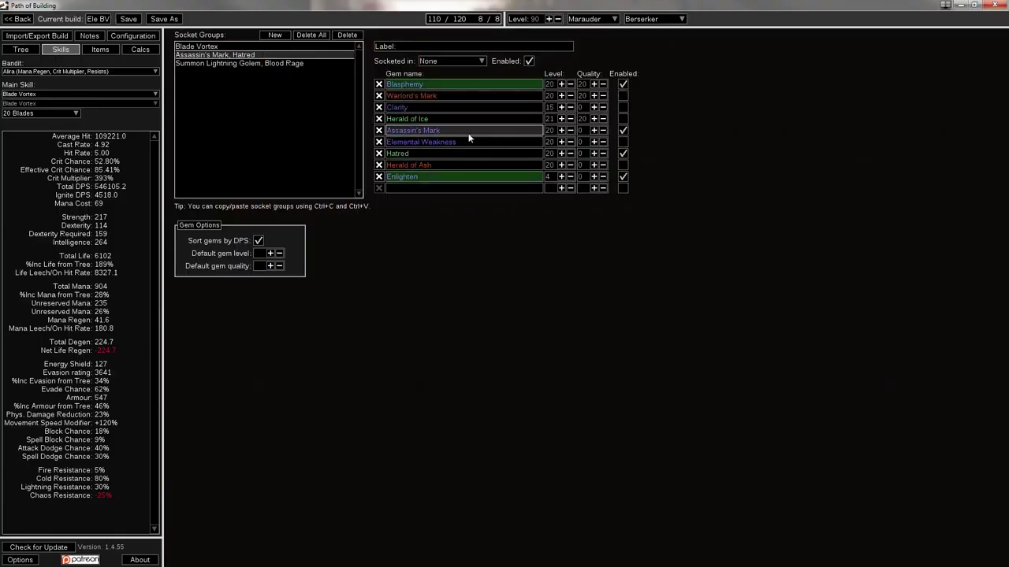
left_click(623, 179)
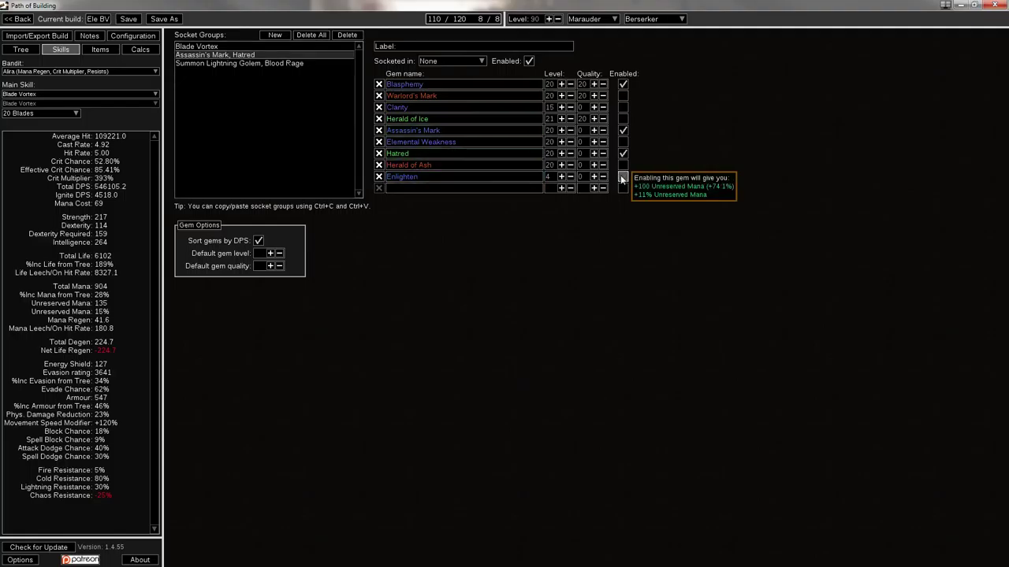
left_click(622, 178)
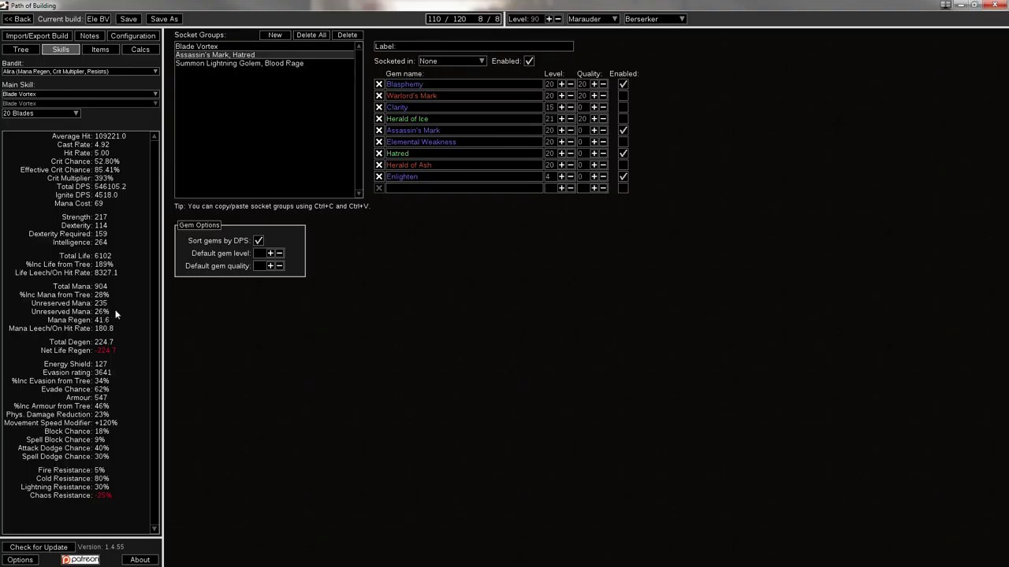
left_click(253, 63)
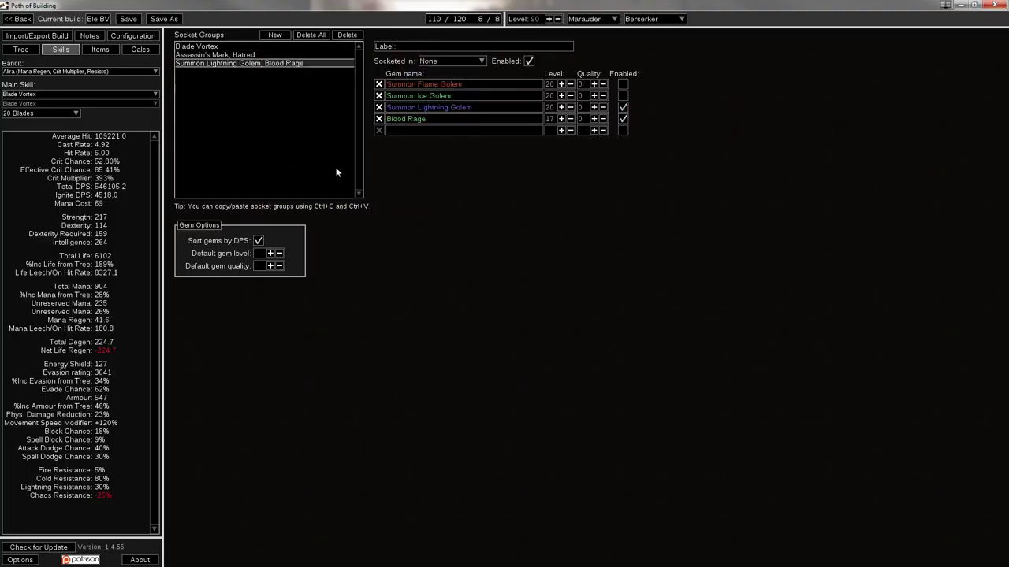
mouse_move(260, 55)
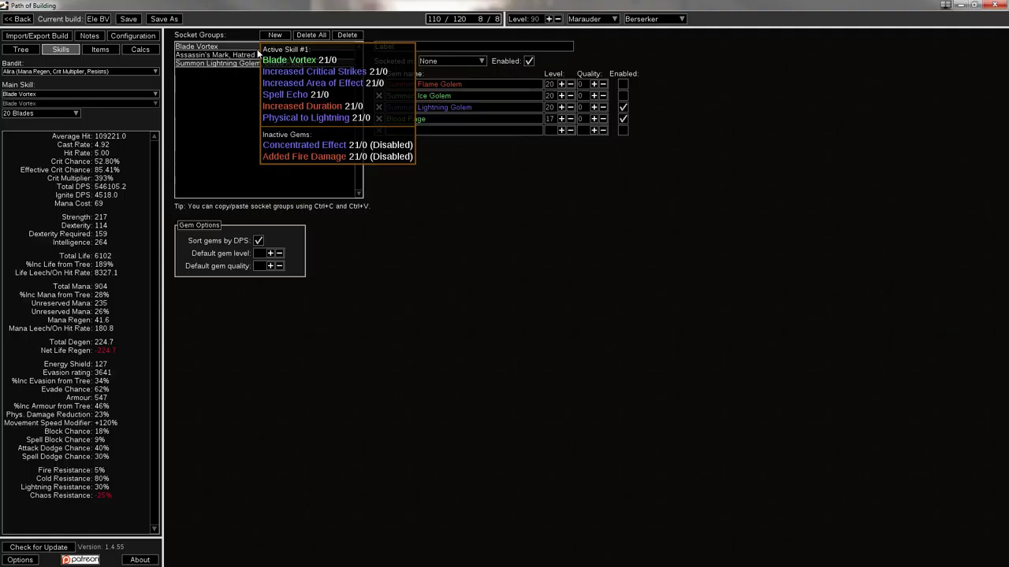
left_click(258, 50)
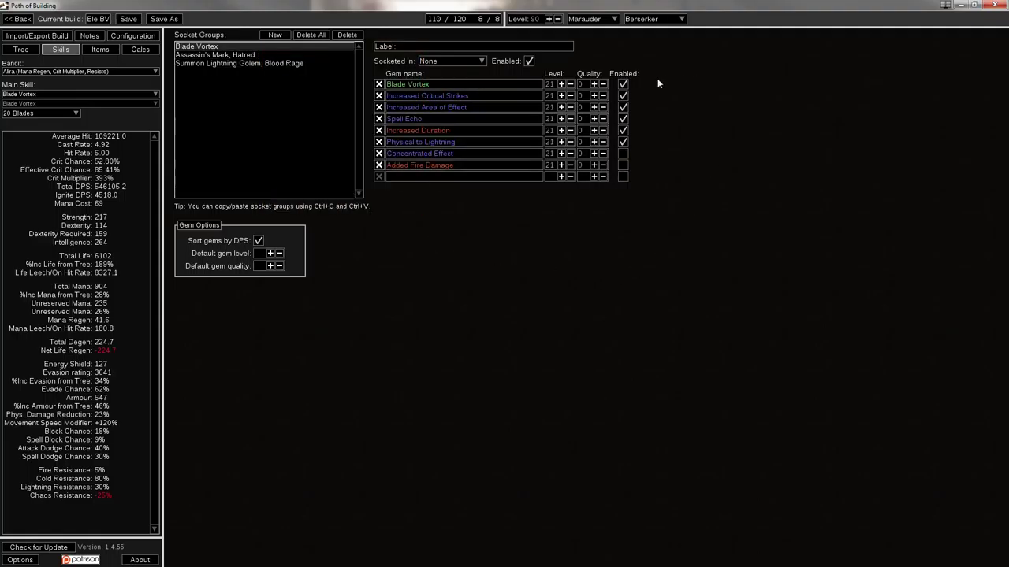
- Set quality 20 on Blade Vortex and its supports, including Physical to Lightning
left_click(580, 83)
type("2020")
left_click(580, 108)
type("20")
left_click(580, 118)
type("20")
left_click(580, 131)
type("20")
left_click(580, 142)
type("20")
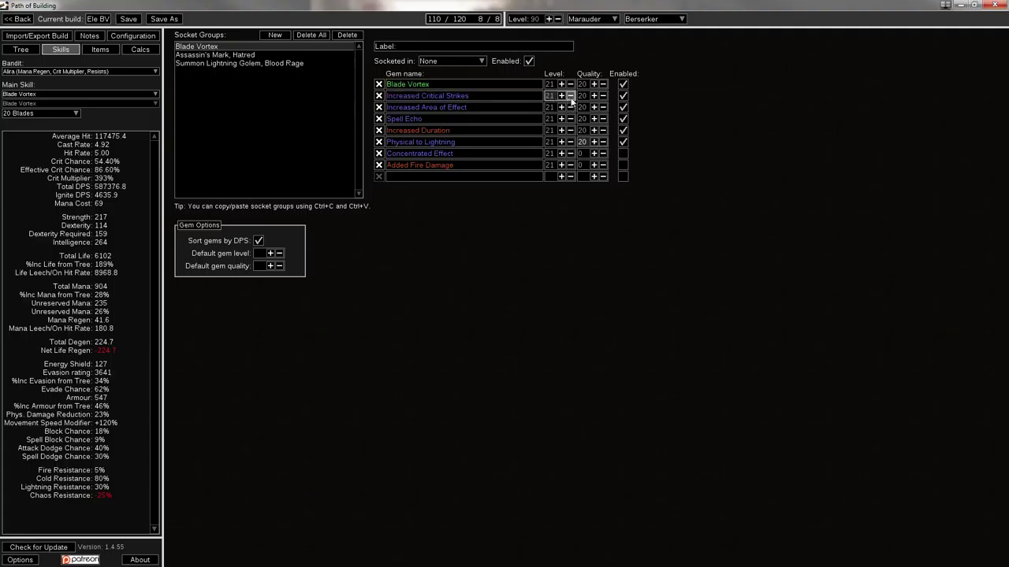
- Lower Increased Critical Strikes, Area of Effect, Spell Echo, Duration, Physical to Lightning and Concentrated Effect to level 20
left_click(571, 95)
left_click(570, 107)
left_click(571, 118)
left_click(571, 130)
left_click(571, 141)
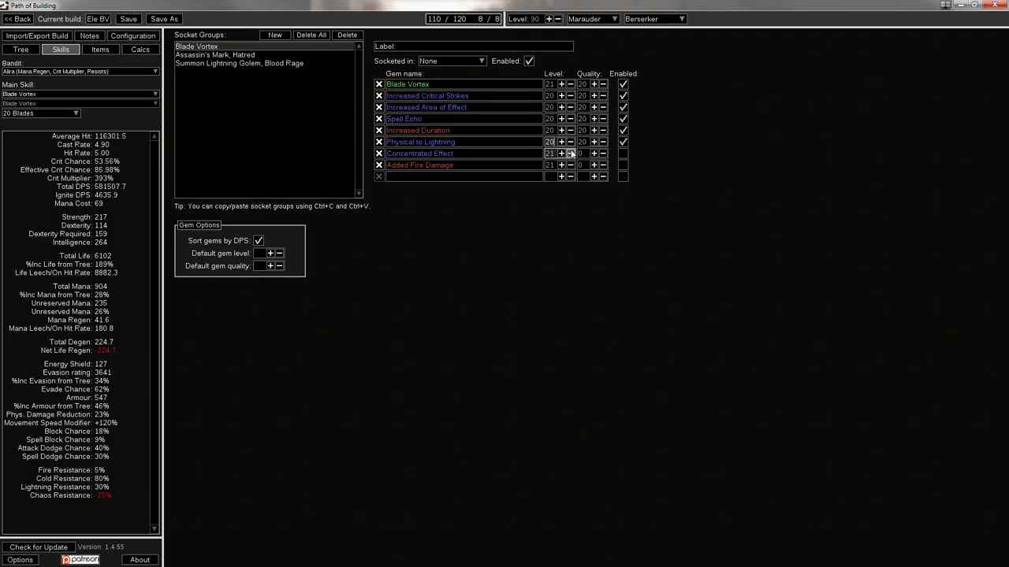
left_click(571, 153)
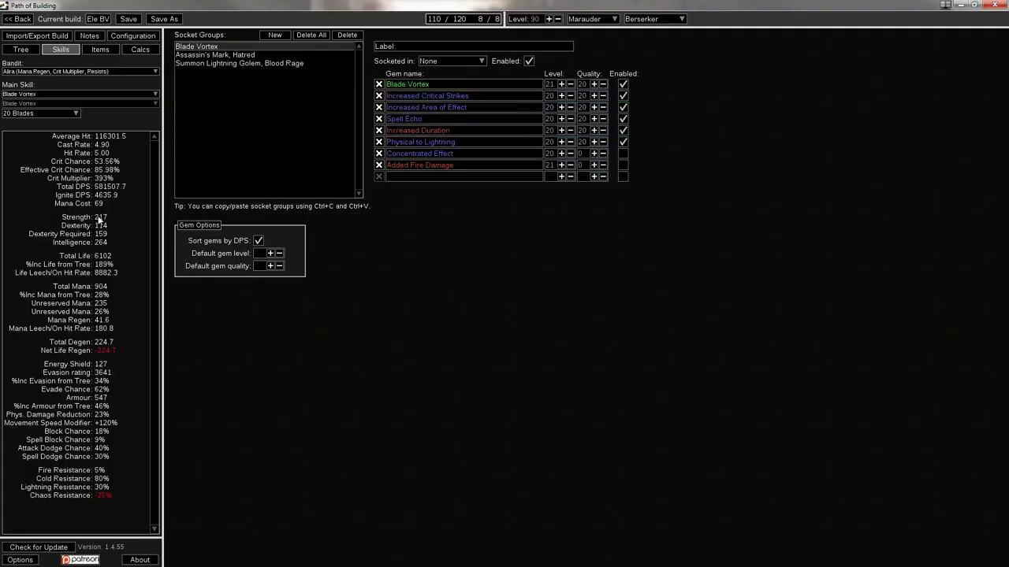
mouse_move(456, 89)
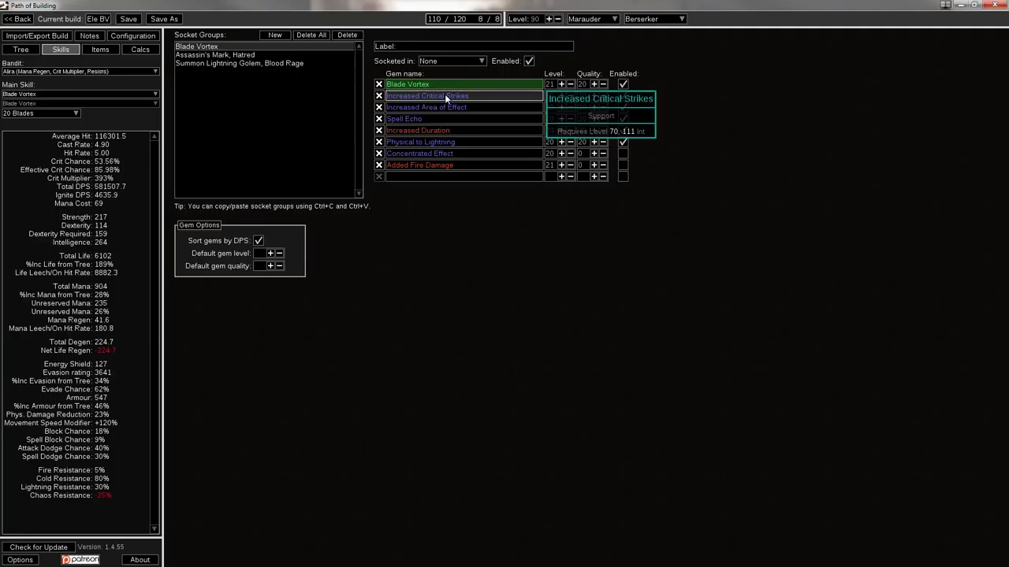
mouse_move(421, 114)
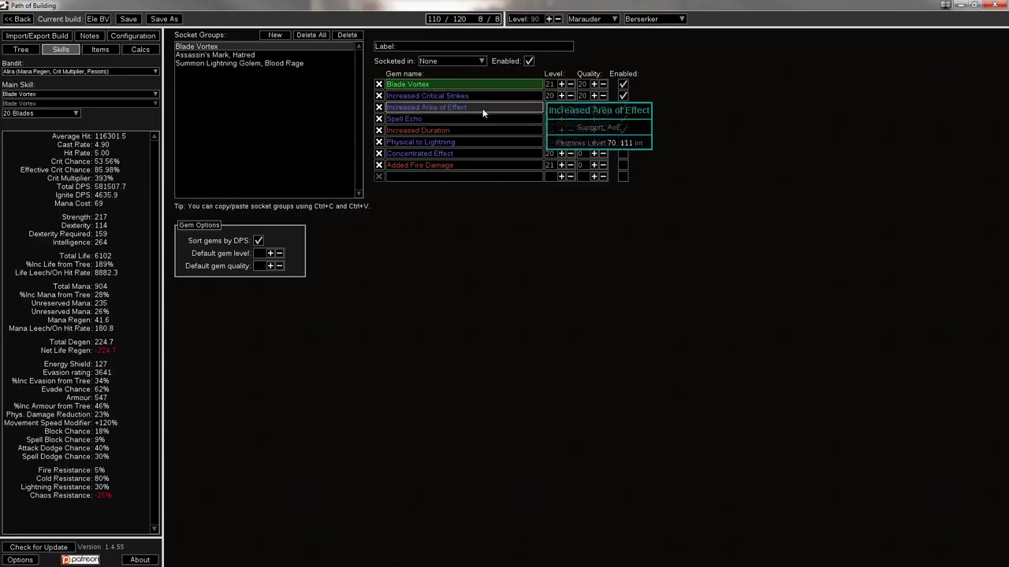
- Compare Concentrated Effect against Increased Area of Effect, then restore Area of Effect
left_click(623, 108)
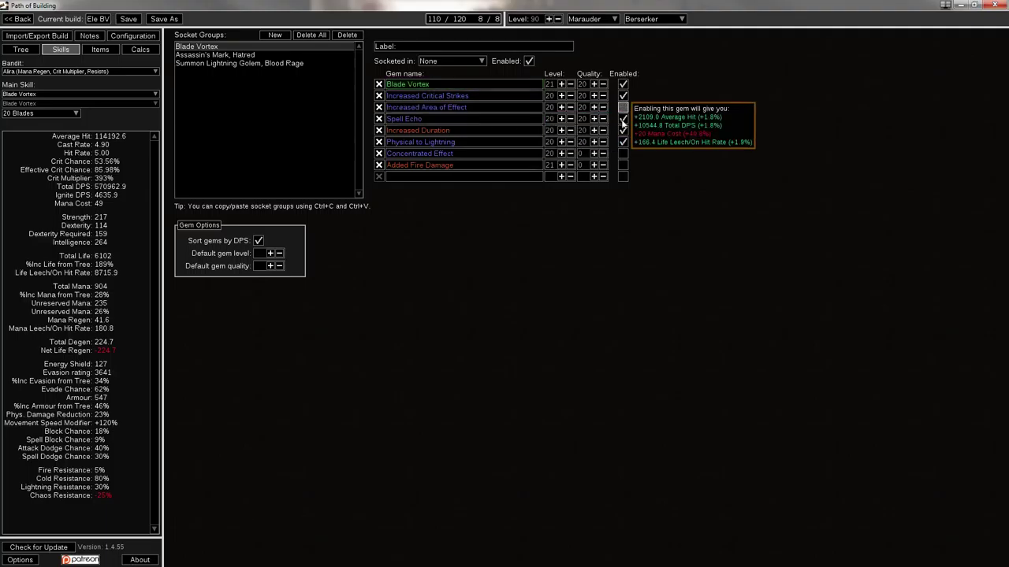
left_click(621, 156)
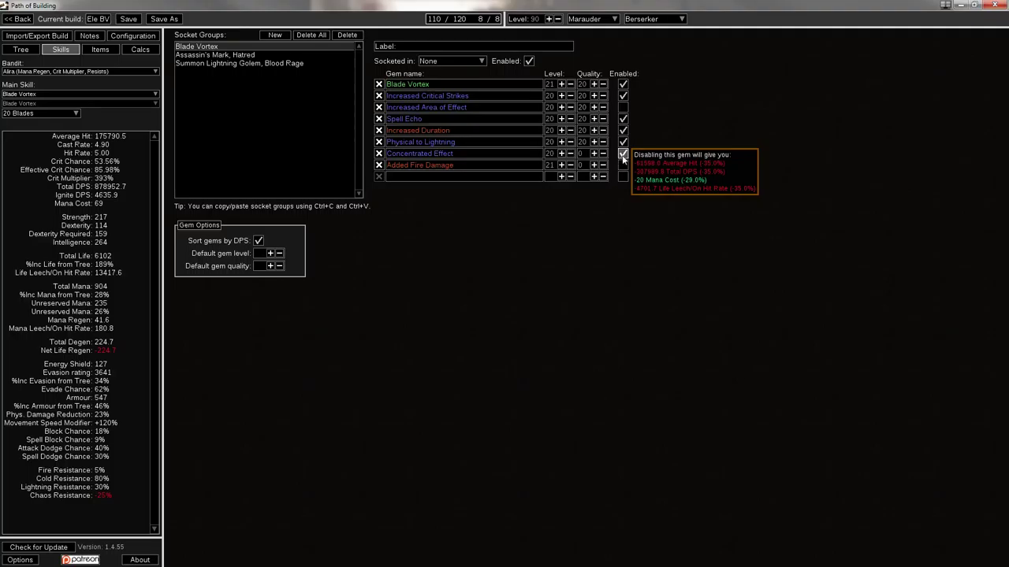
left_click(621, 154)
left_click(624, 108)
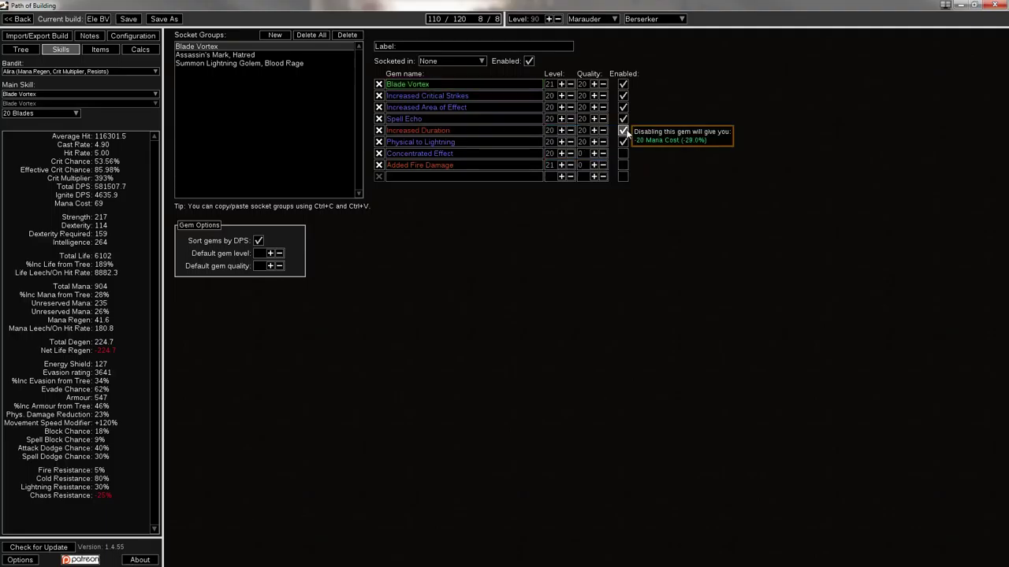
- Test Concentrated Effect and Added Fire Damage replacing Duration and Area of Effect, then revert and view items
left_click(626, 132)
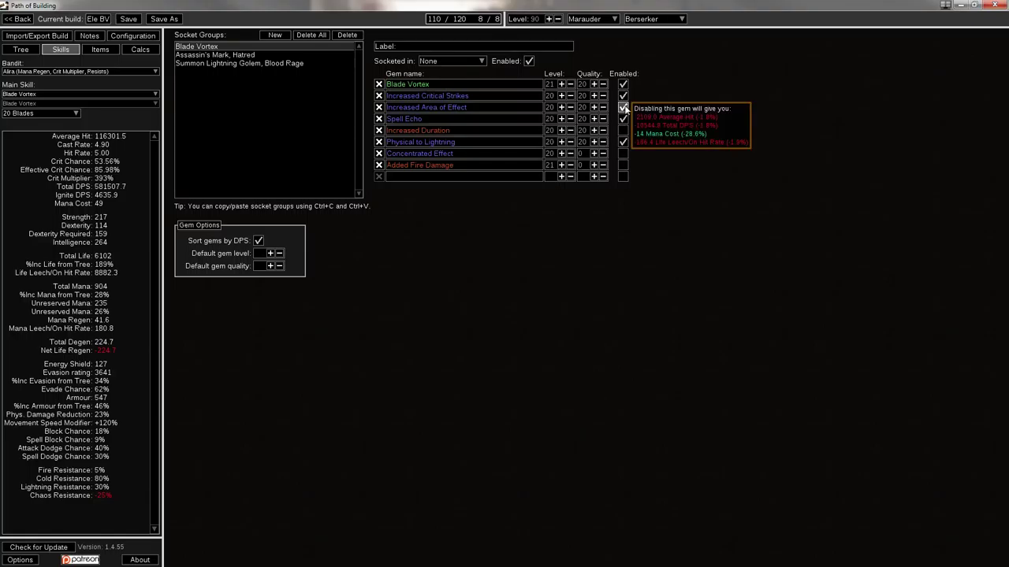
left_click(624, 108)
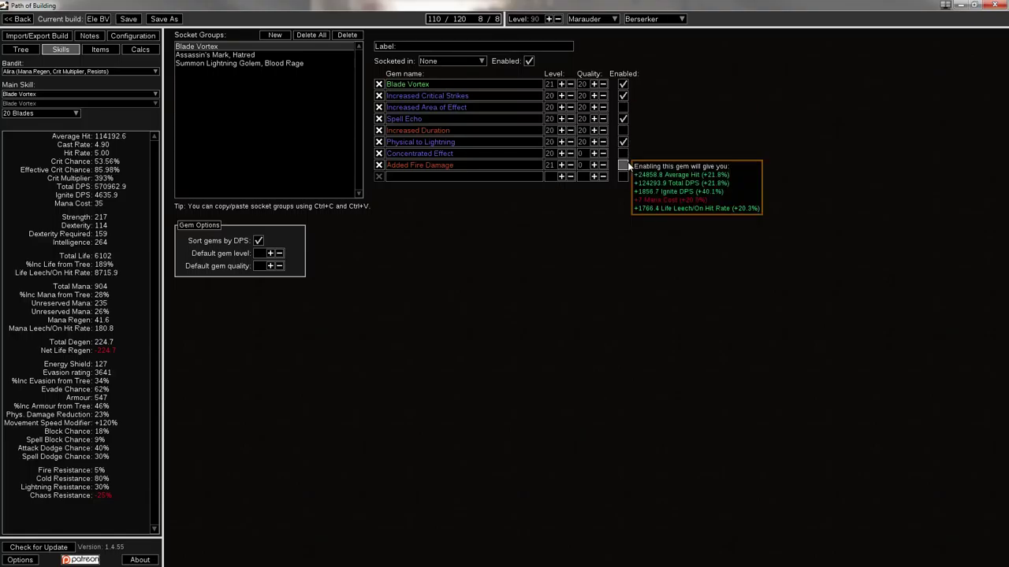
left_click(624, 155)
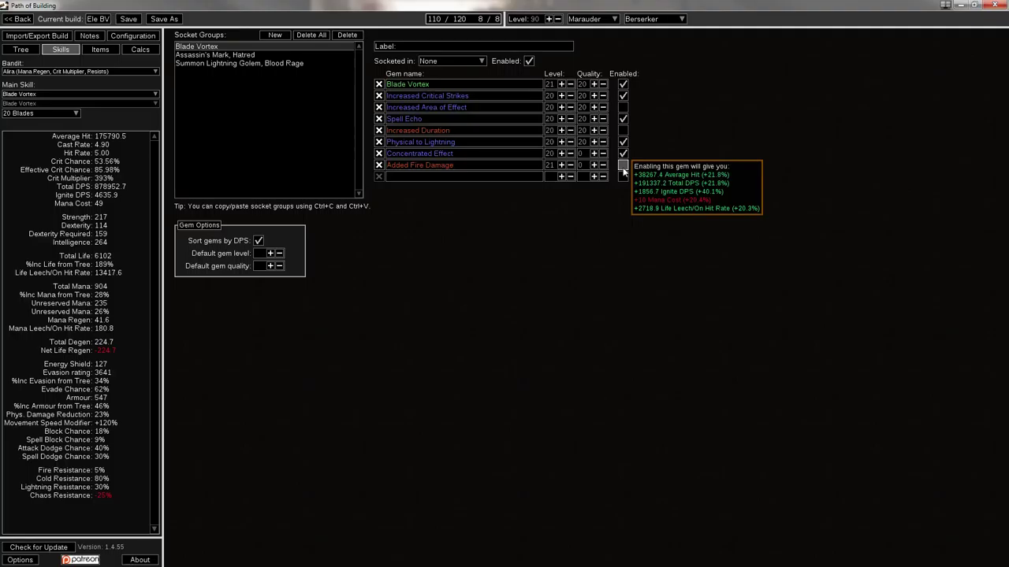
left_click(624, 166)
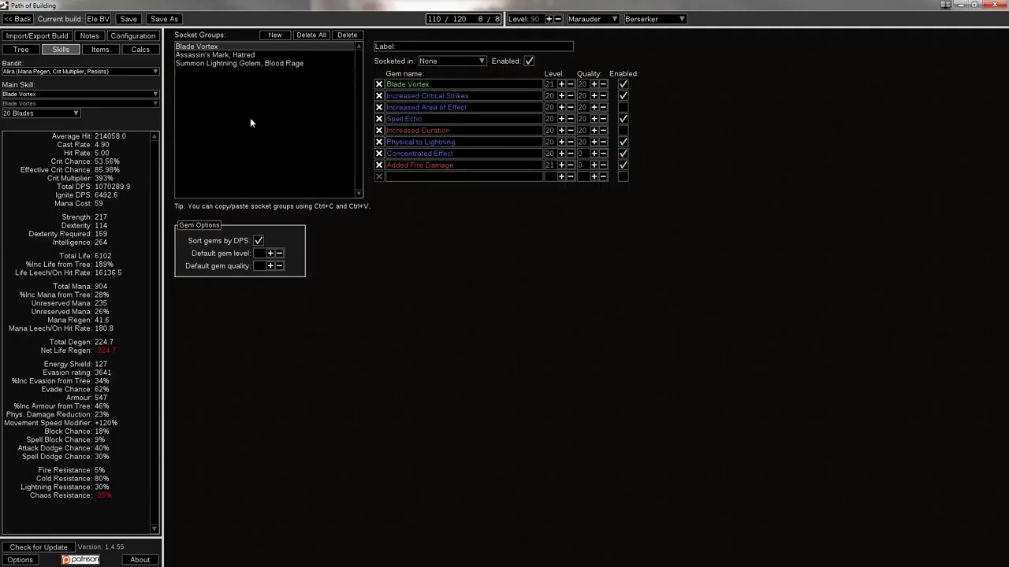
left_click(623, 165)
left_click(622, 153)
left_click(623, 130)
left_click(622, 108)
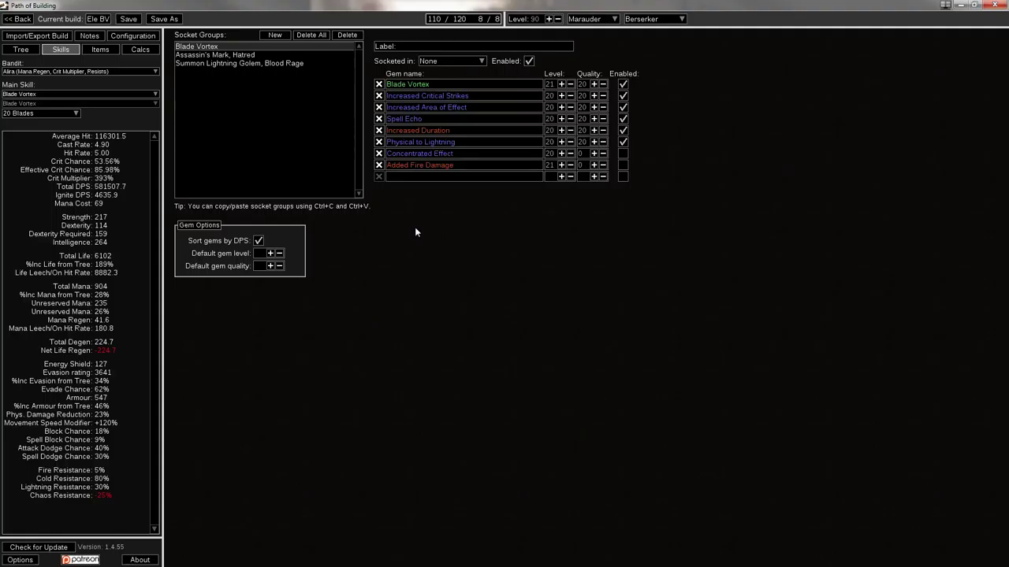
left_click(100, 49)
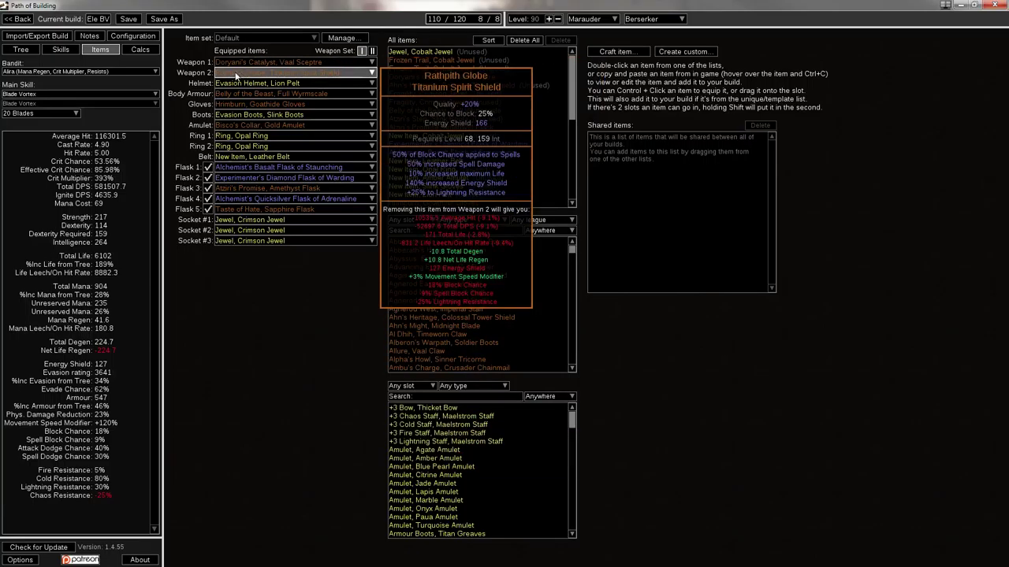
- Read the equipped weapon slot's tooltip to see its contribution to the build
mouse_move(253, 66)
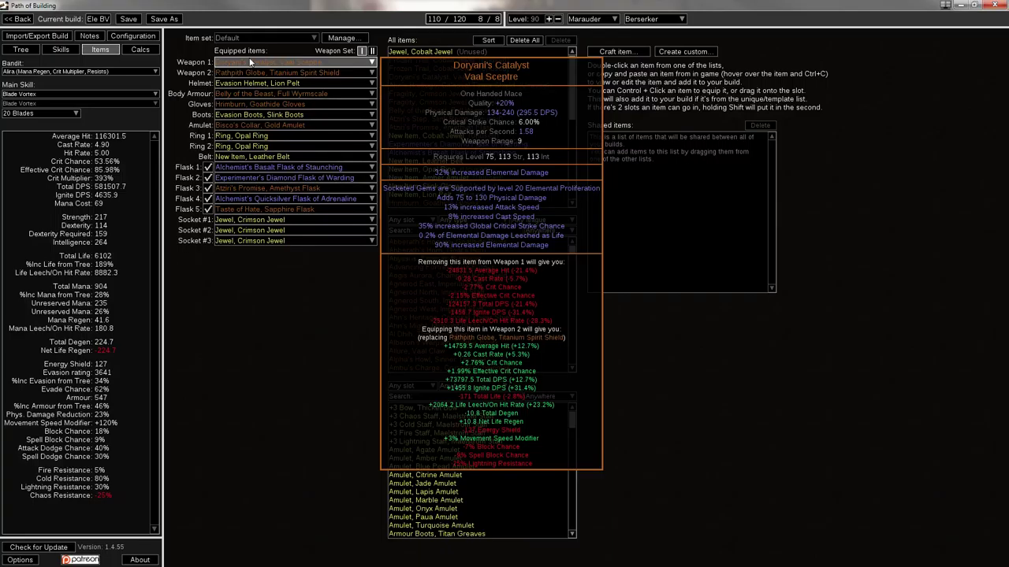
- Glance at the passive tree, then return to the equipped items and read an item tooltip
left_click(22, 49)
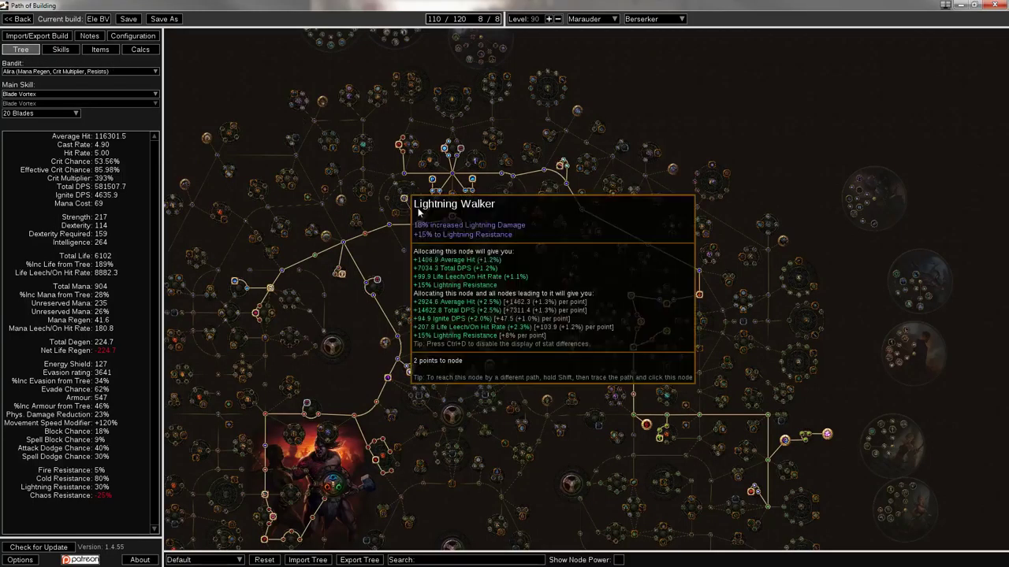
left_click_drag(488, 249, 477, 212)
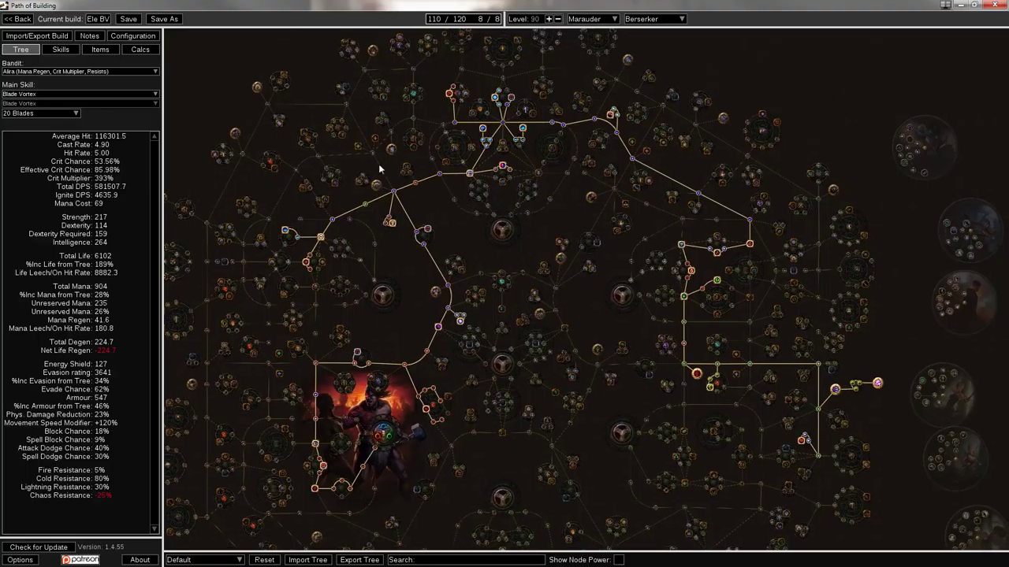
left_click(94, 52)
mouse_move(246, 96)
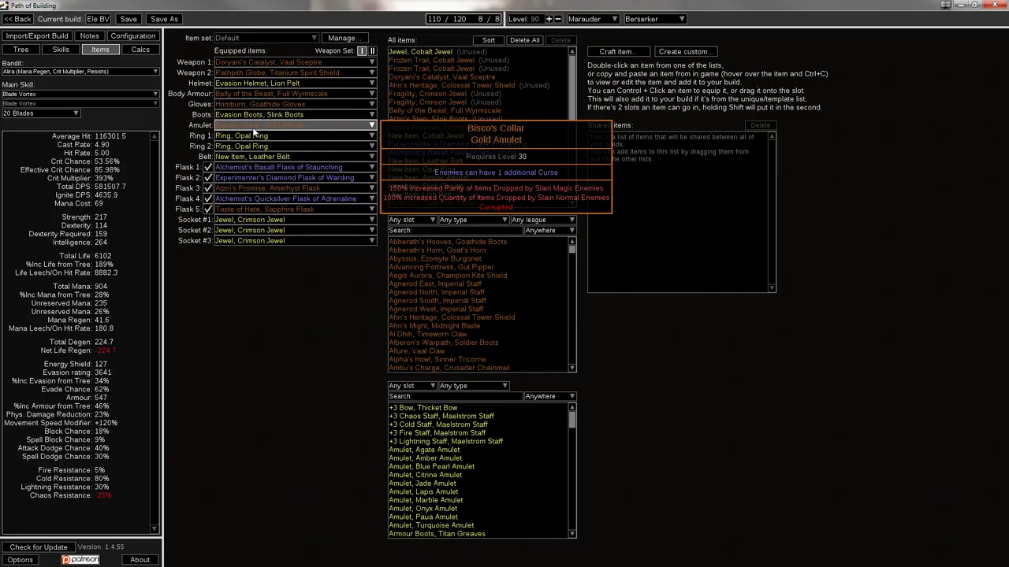
mouse_move(248, 140)
mouse_move(225, 156)
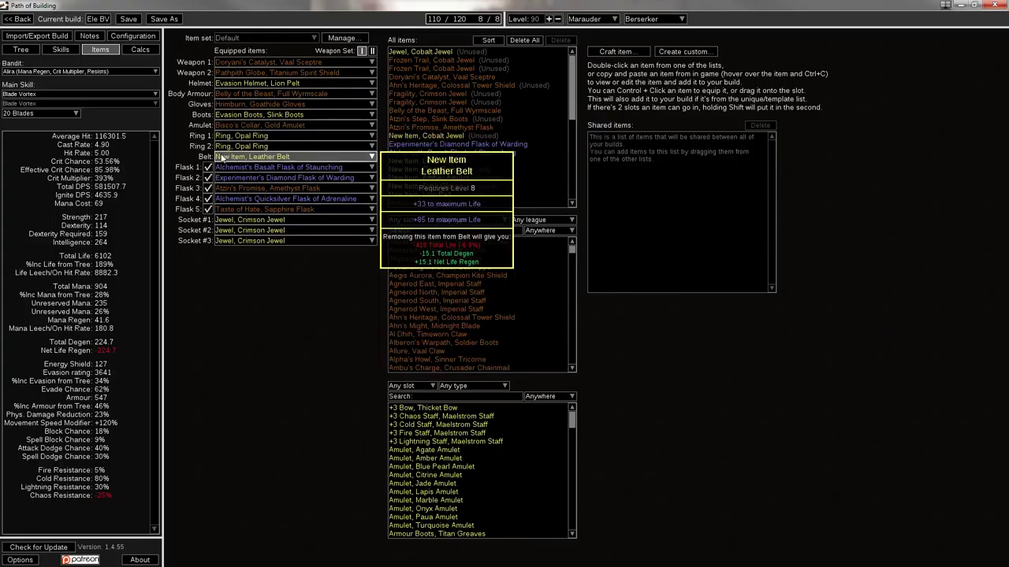
mouse_move(254, 227)
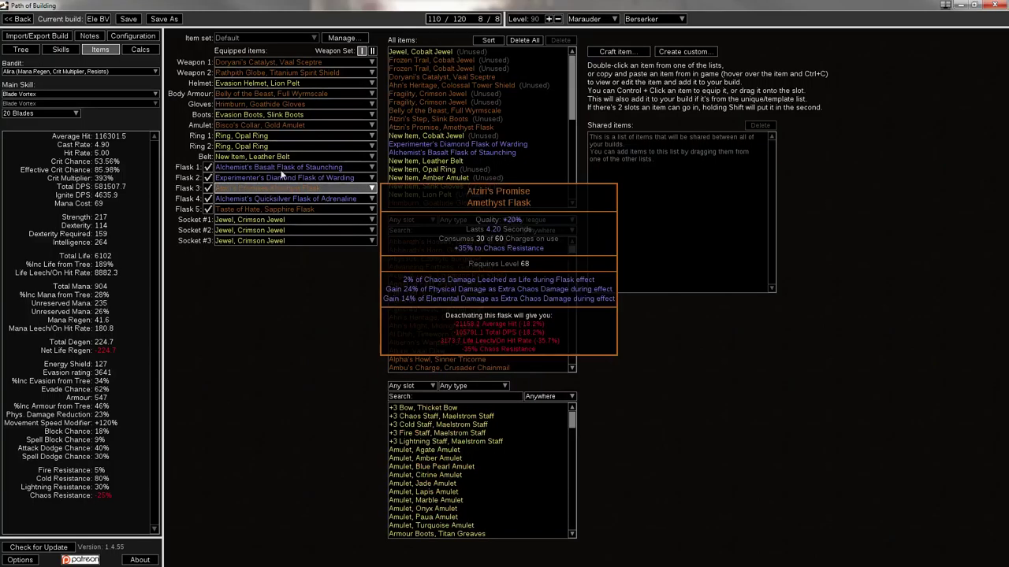
- Read the tooltips of the equipped flasks
mouse_move(280, 168)
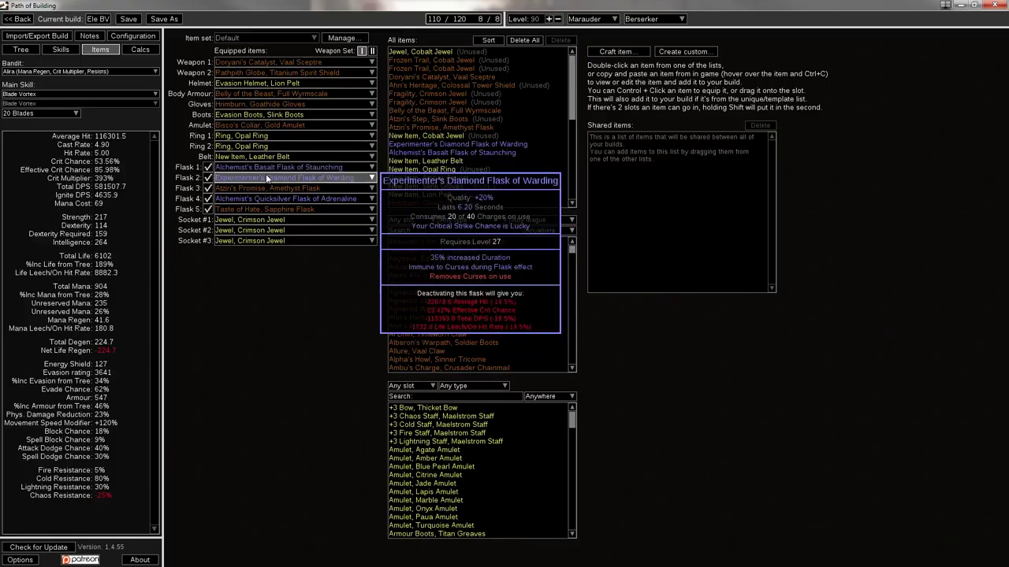
mouse_move(256, 200)
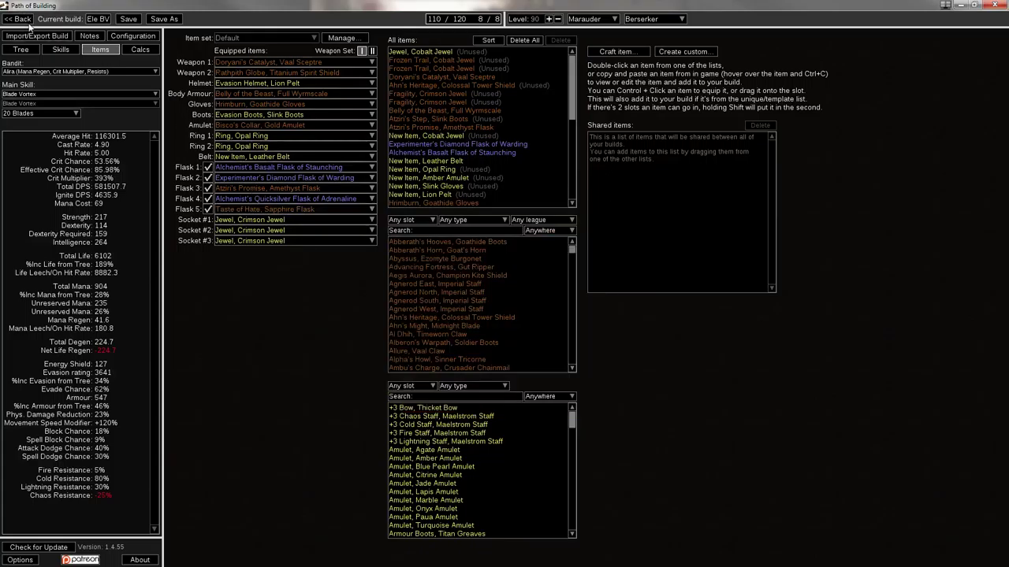
mouse_move(244, 124)
- In the Assassin's Mark group, disable Hatred and enable Elemental Weakness and Herald of Ash
left_click(61, 50)
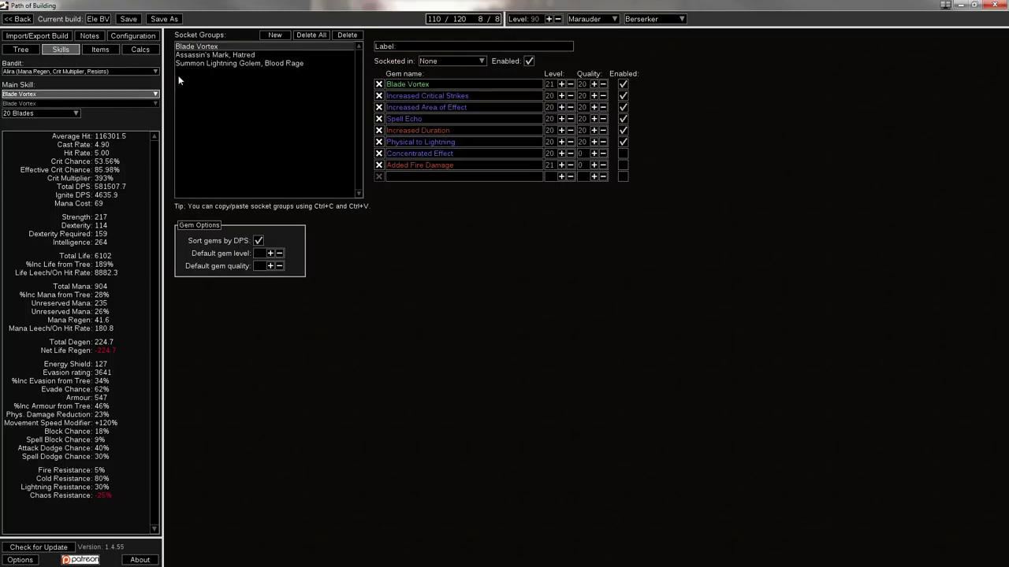
left_click(197, 55)
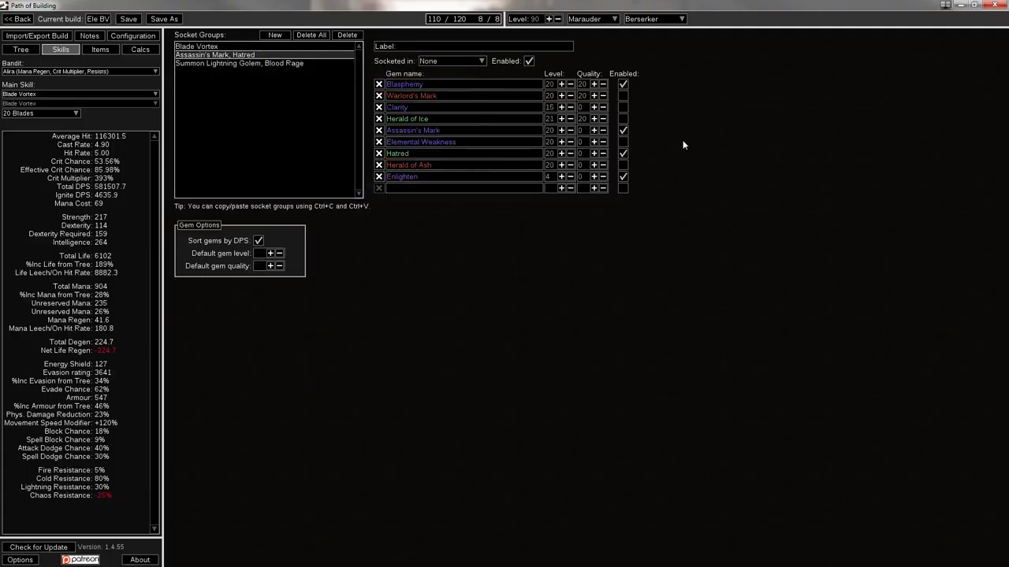
left_click(621, 155)
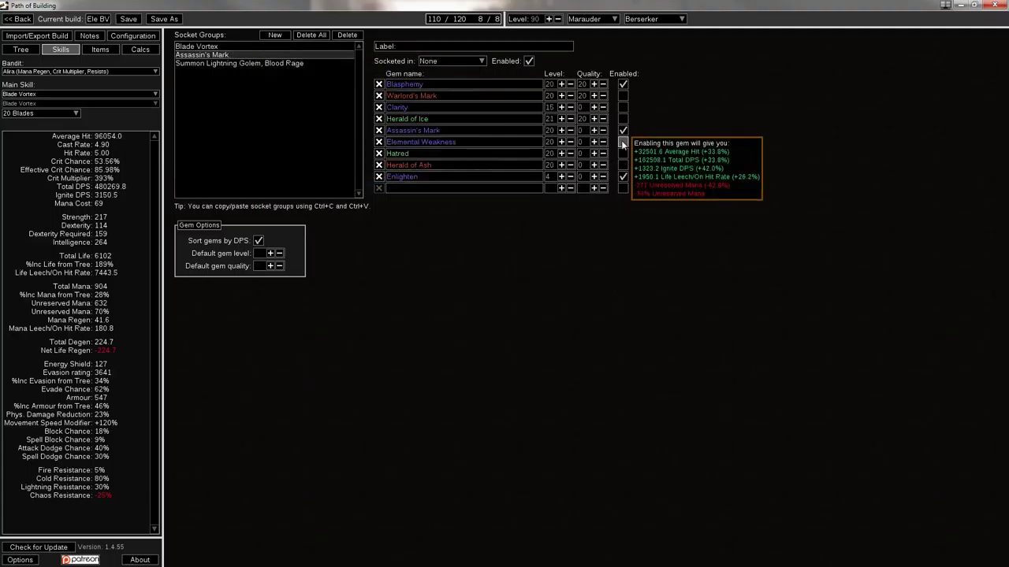
left_click(622, 143)
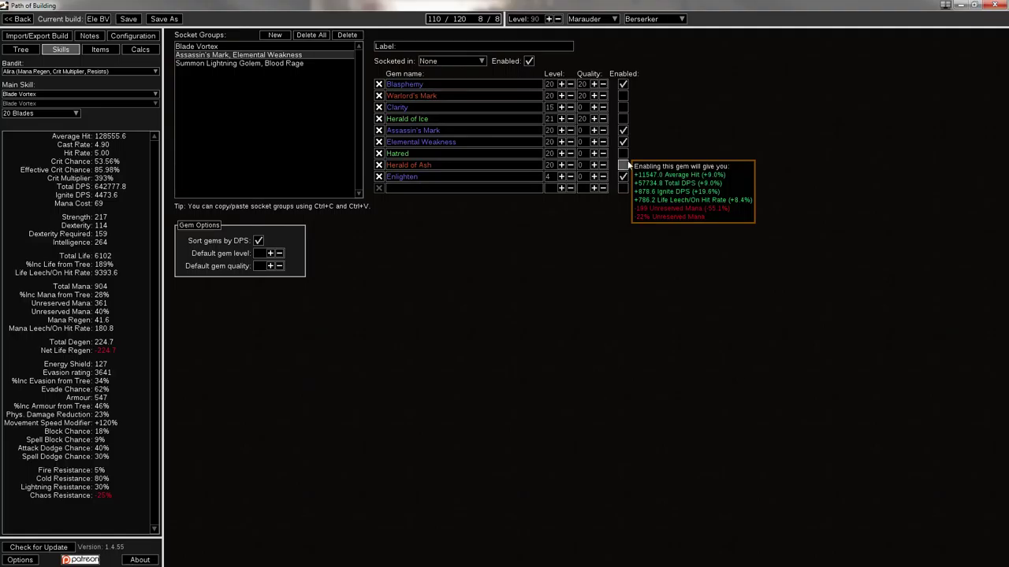
left_click(623, 164)
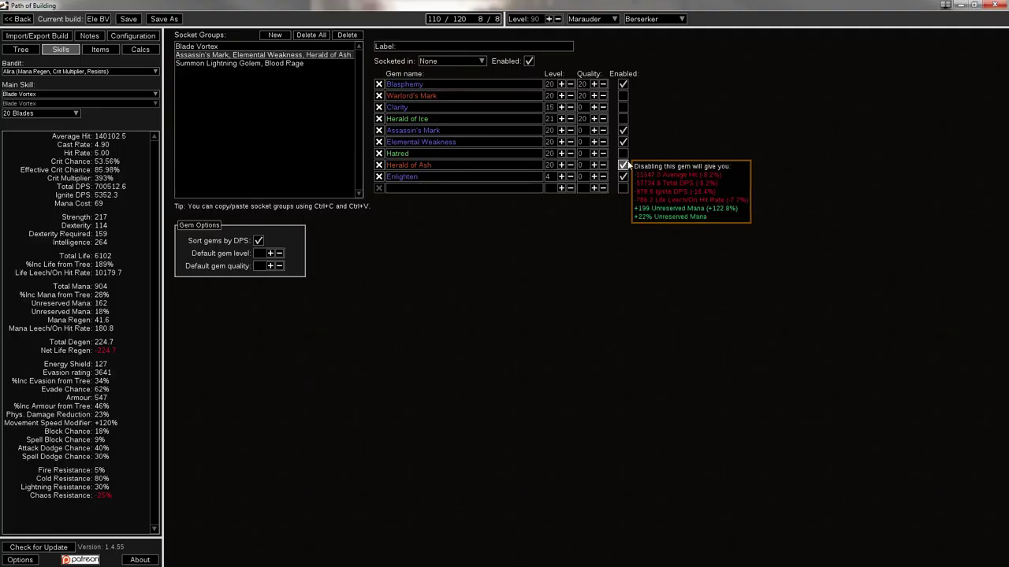
left_click(188, 47)
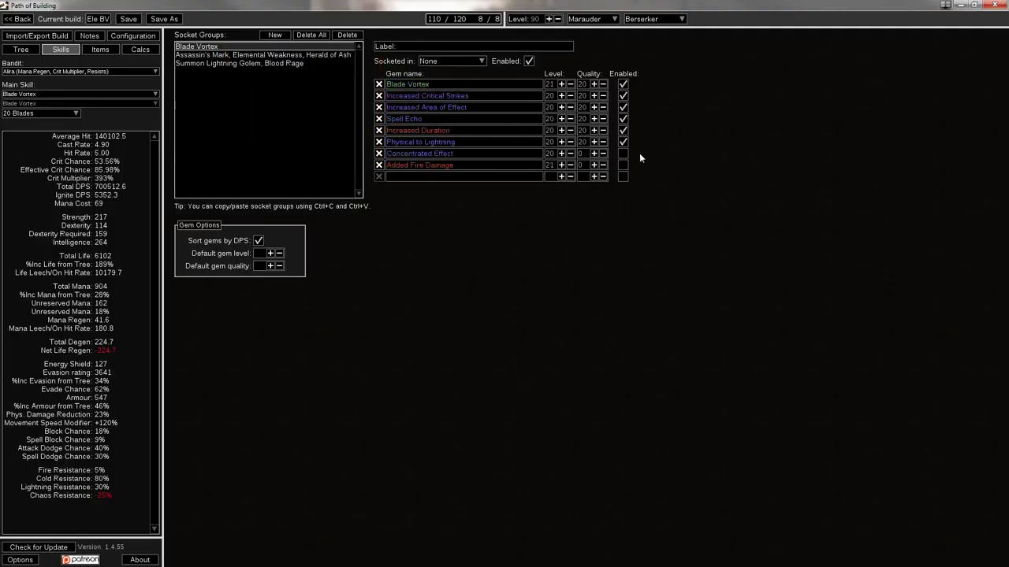
- Disable Increased Duration and Area of Effect, enable Concentrated Effect and Added Fire Damage for 1320783.7 DPS
mouse_move(622, 130)
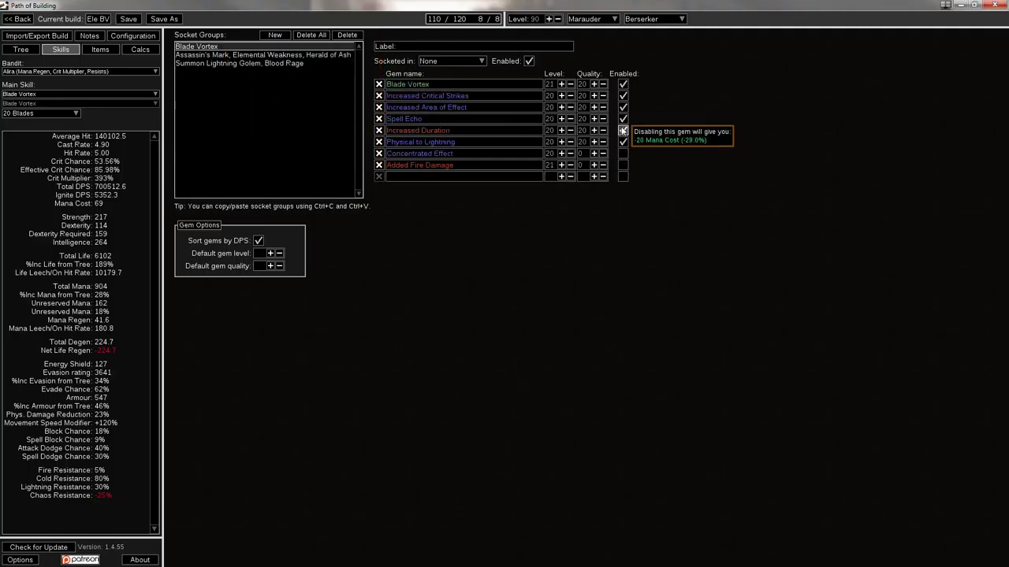
left_click(622, 131)
left_click(623, 107)
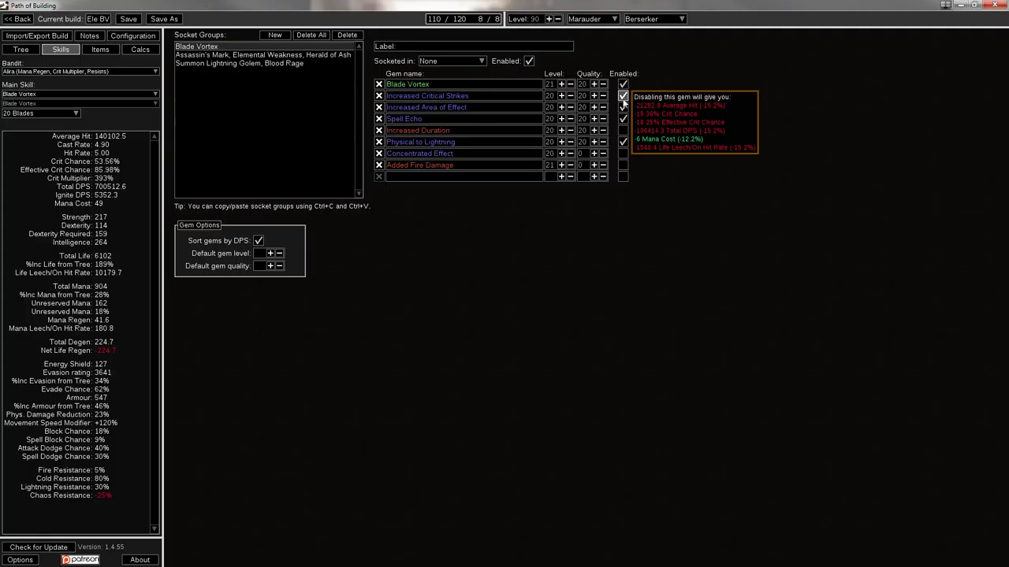
left_click(622, 154)
left_click(623, 165)
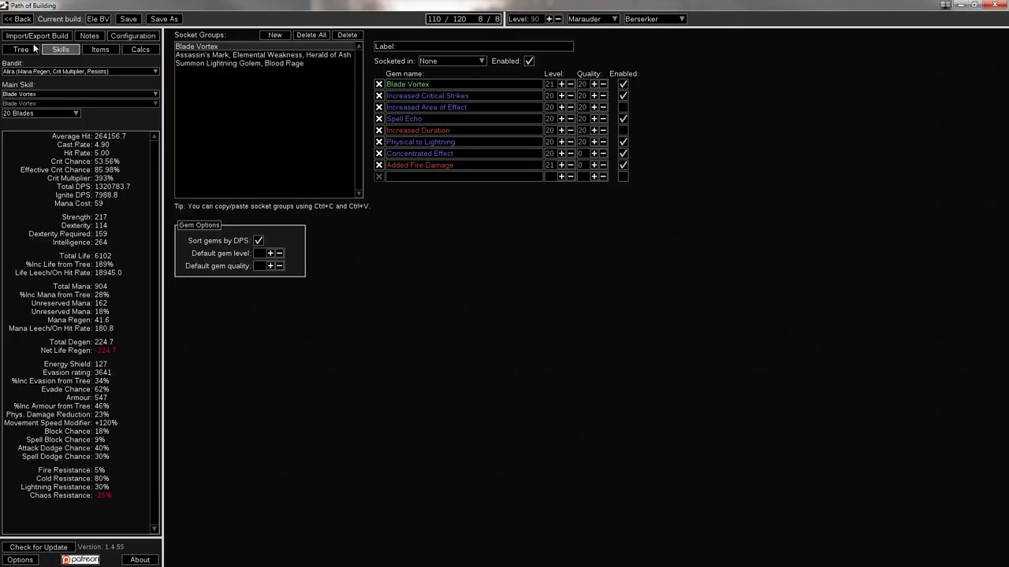
left_click(20, 49)
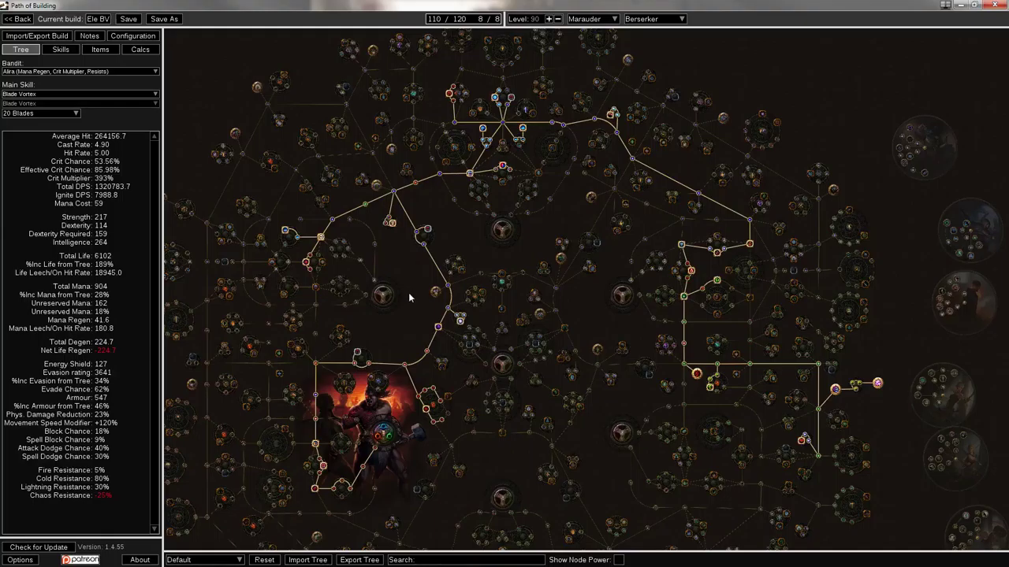
left_click_drag(399, 290, 347, 285)
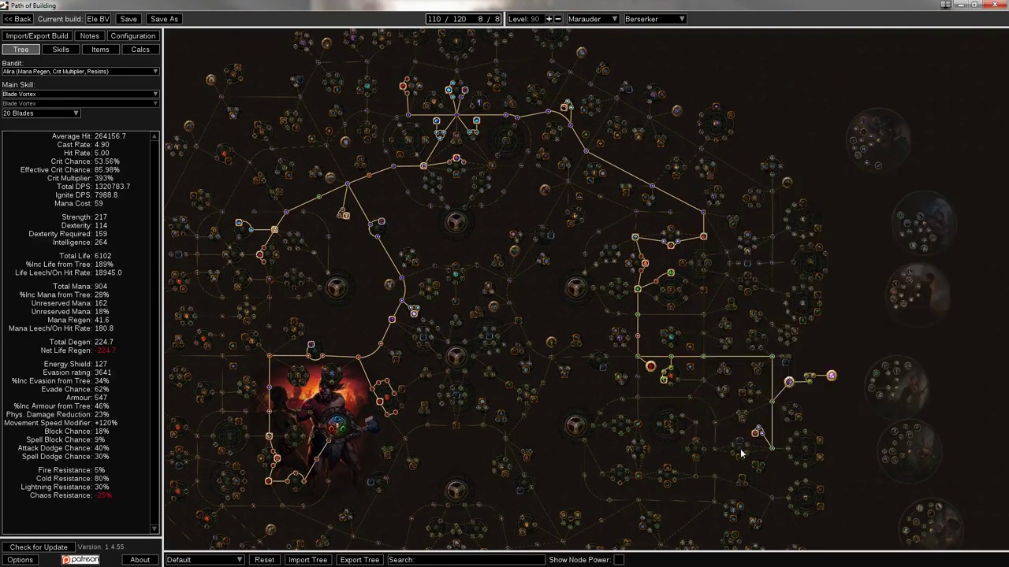
mouse_move(741, 480)
left_click_drag(574, 297, 648, 353)
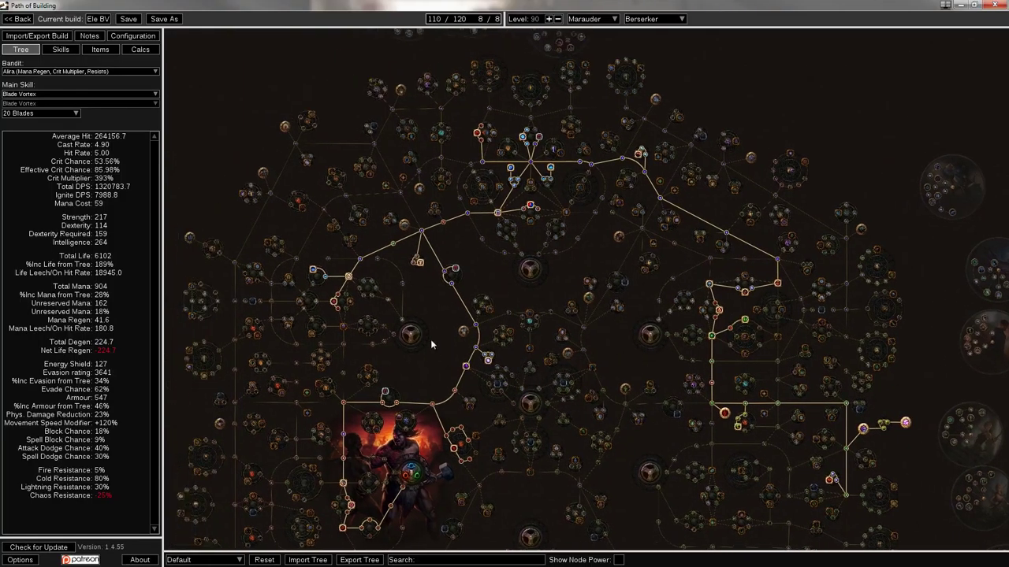
left_click_drag(434, 341, 414, 317)
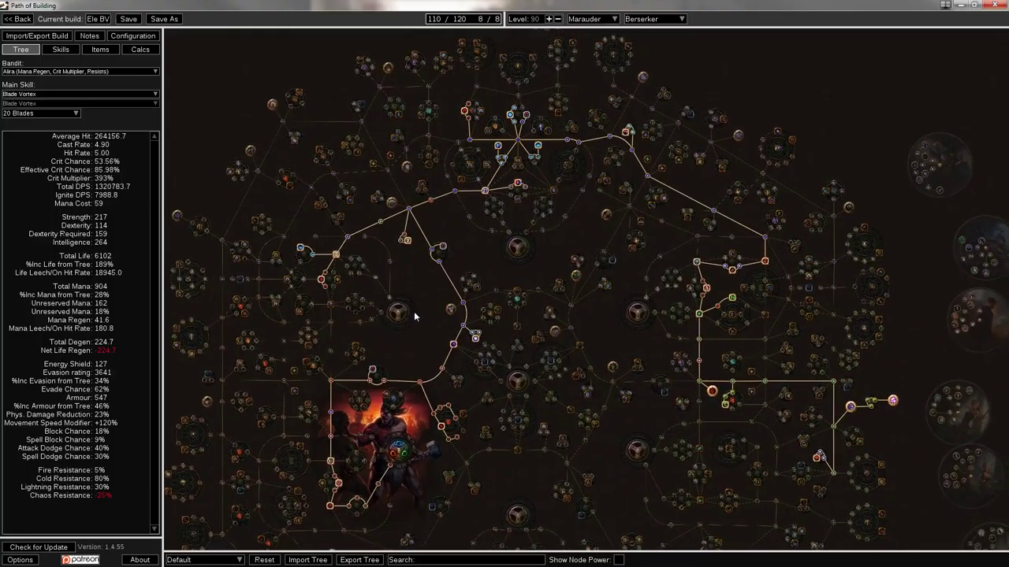